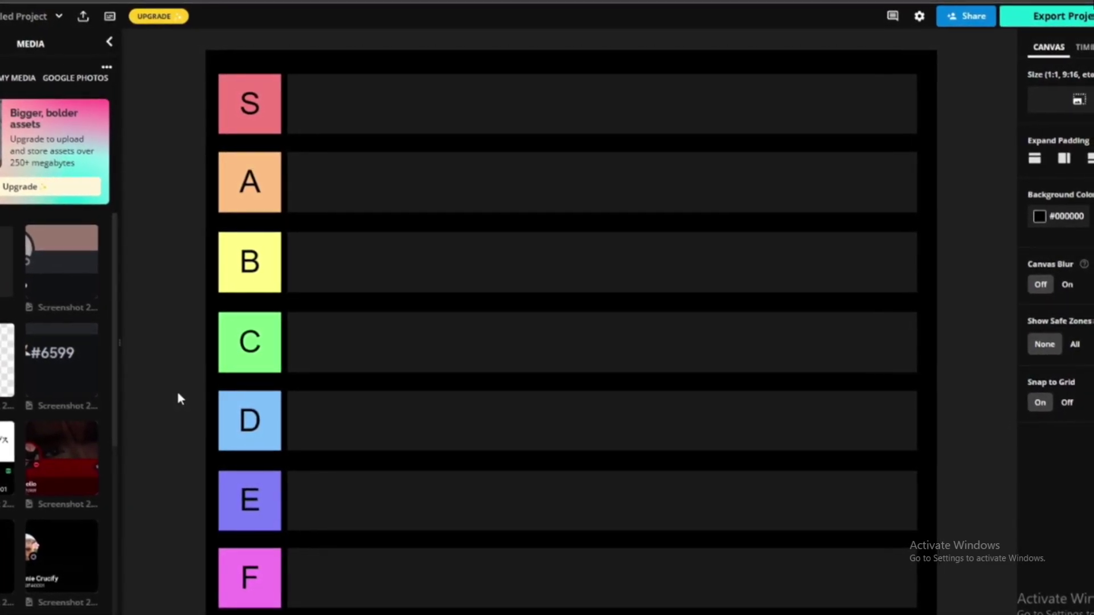
Add the brown-banner Discord profile screenshot, shrink it, and line it up at the start of row B
click(61, 257)
drag(608, 463, 614, 416)
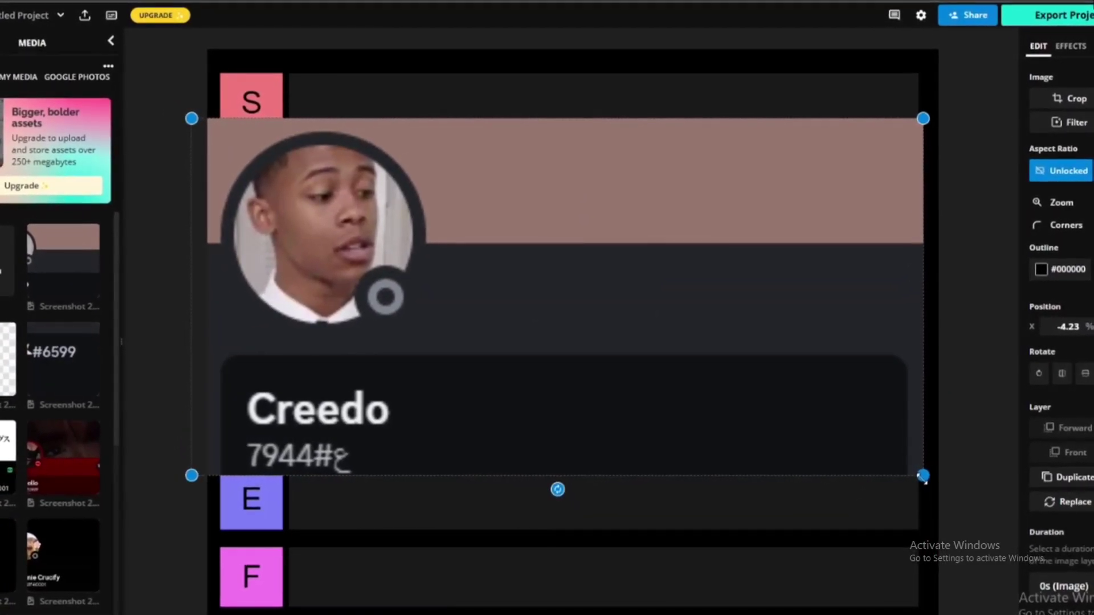
drag(925, 475, 364, 208)
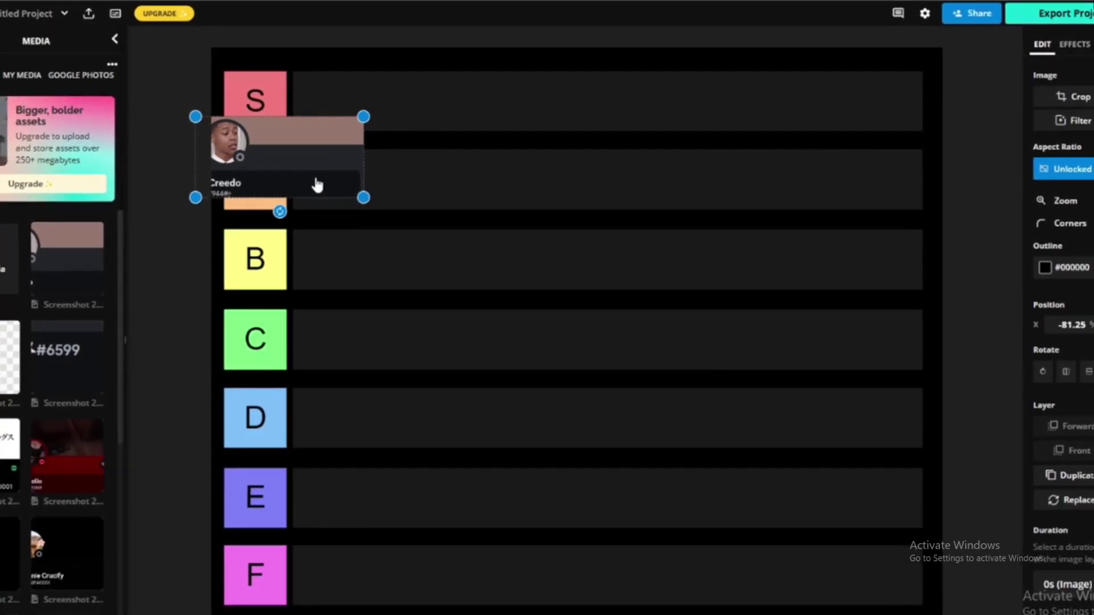
drag(315, 181, 514, 276)
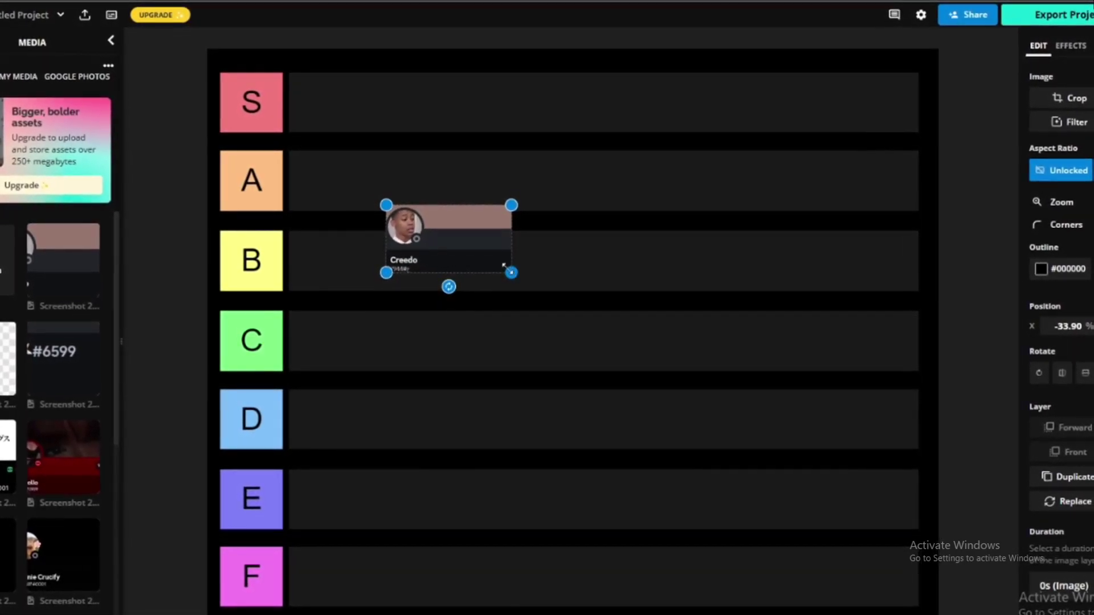
drag(453, 251, 339, 274)
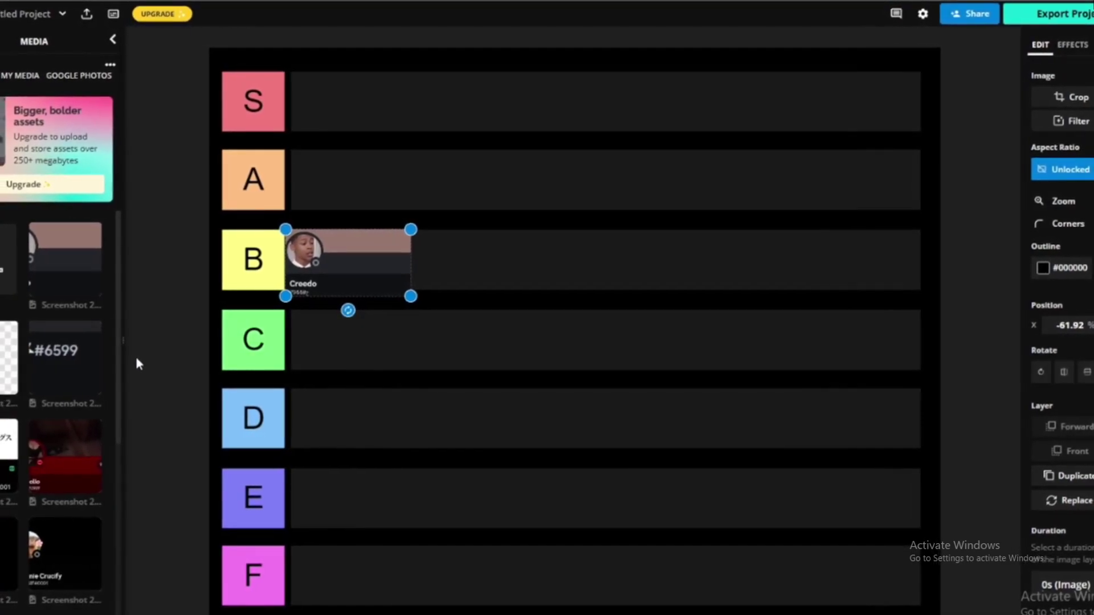
Paste the anime-avatar YouTube channel screenshot, shrink it, and move it to the start of row A
key(ctrl+v)
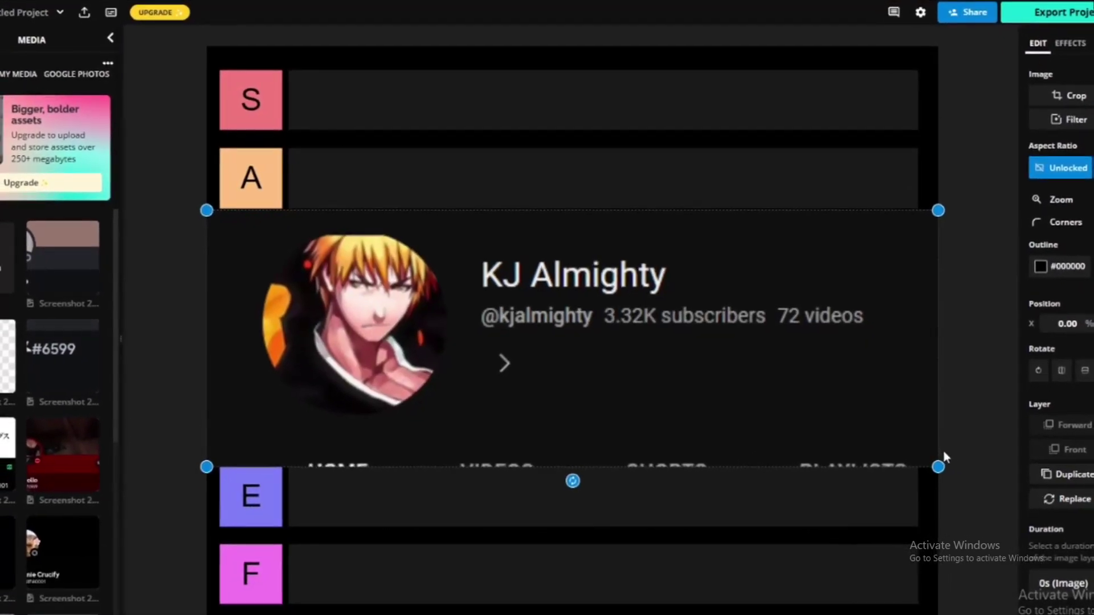
drag(945, 469, 747, 400)
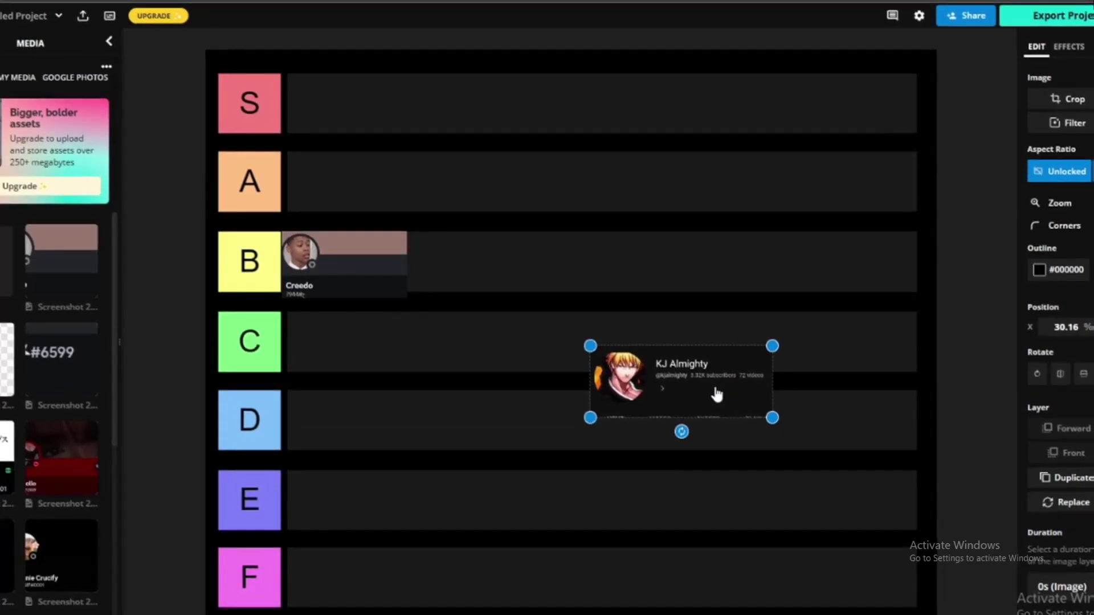
drag(715, 391, 380, 171)
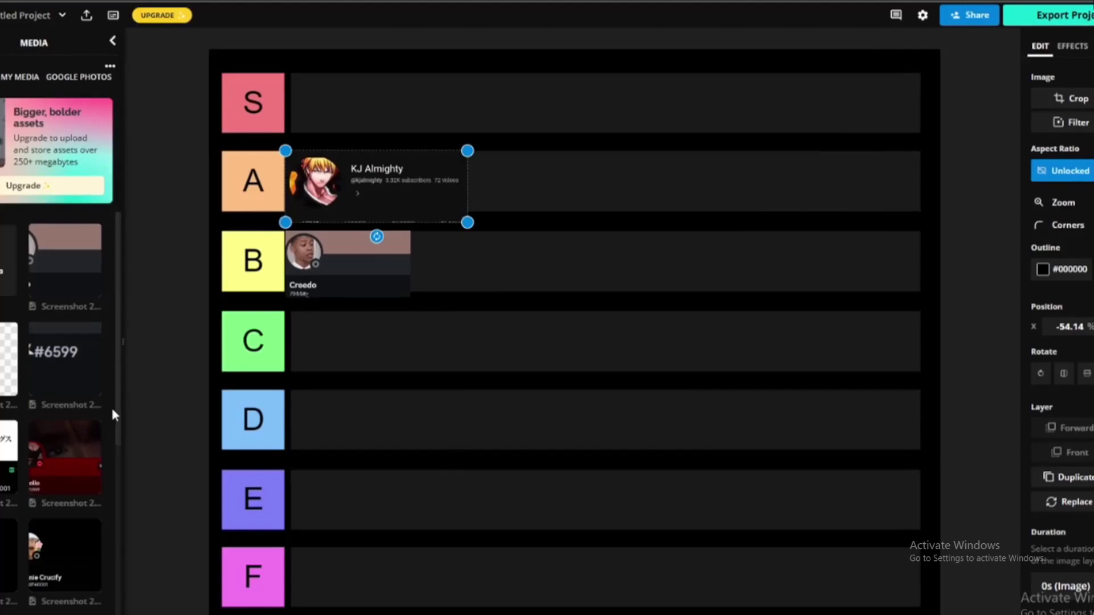
mouse_move(99, 384)
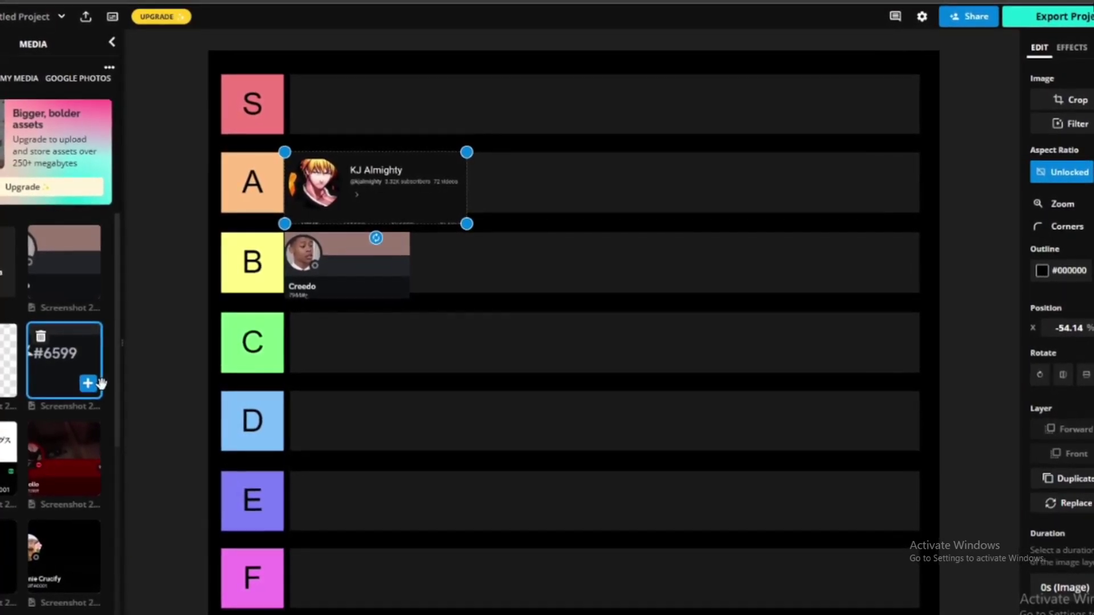
Add the dark Discord name-card shrunk at the start of row D, then start shrinking the white-banner profile
click(91, 391)
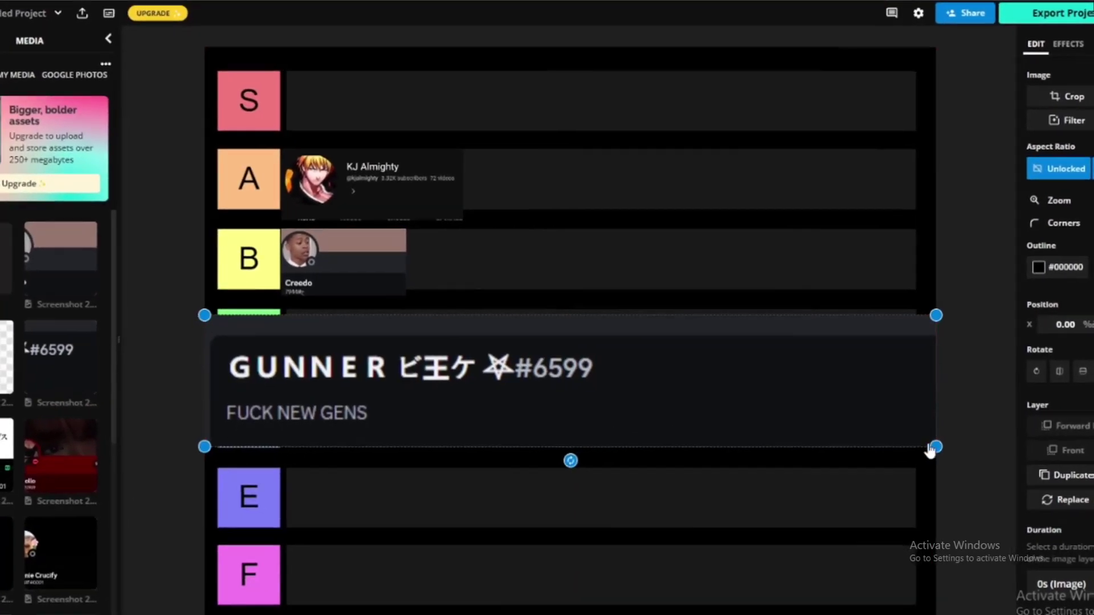
drag(937, 444, 701, 396)
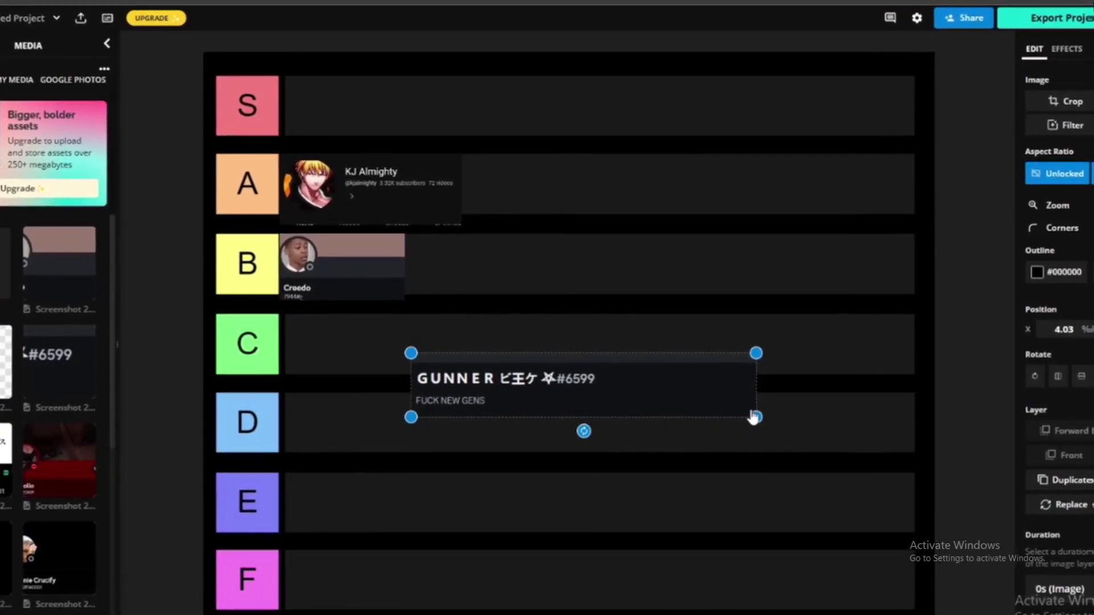
drag(760, 415, 718, 409)
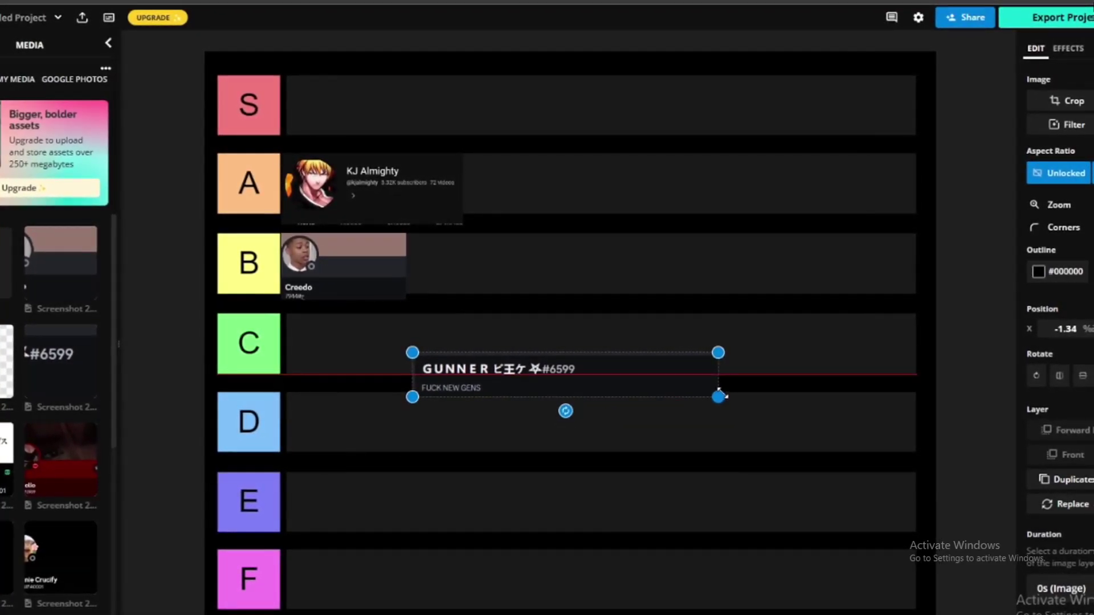
drag(578, 376, 446, 416)
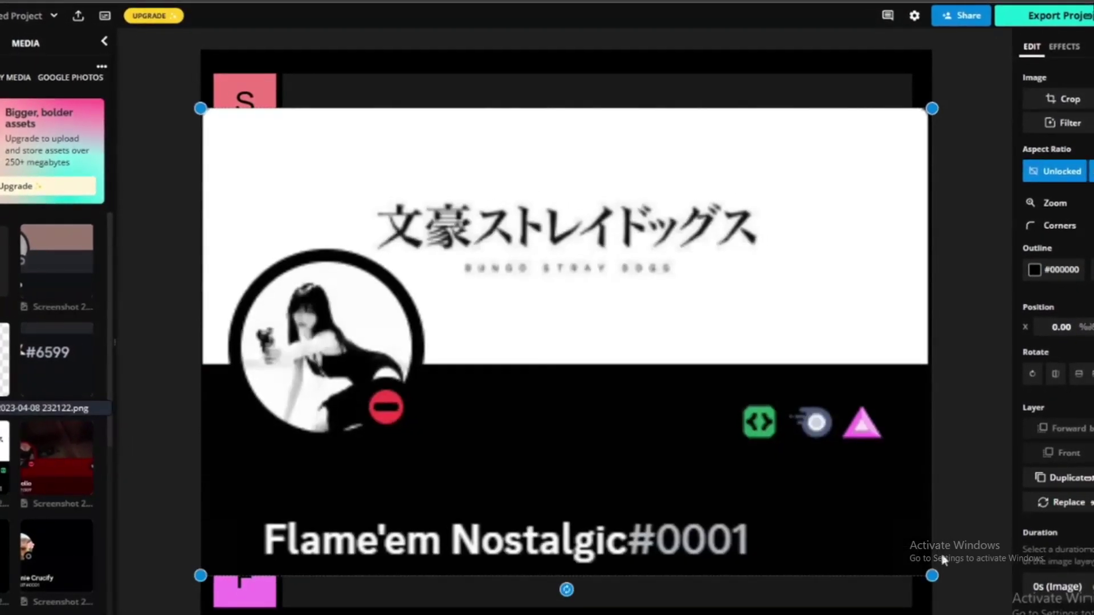
drag(939, 560, 852, 479)
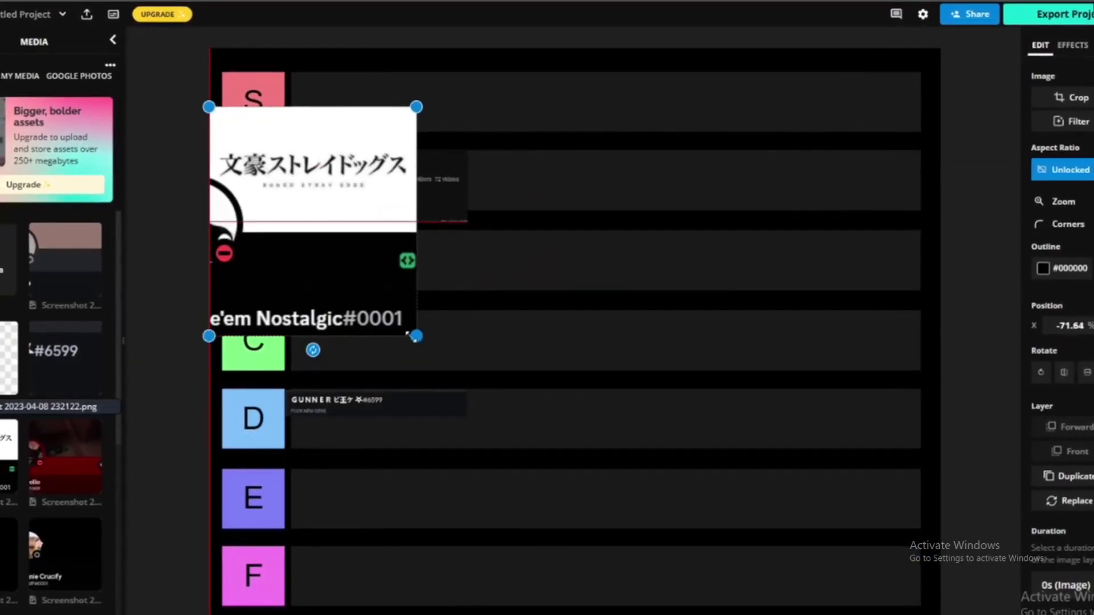
Shrink the white-banner Japanese-title profile into row D beside the name-card, then paste the red profile screenshot
drag(523, 270, 567, 321)
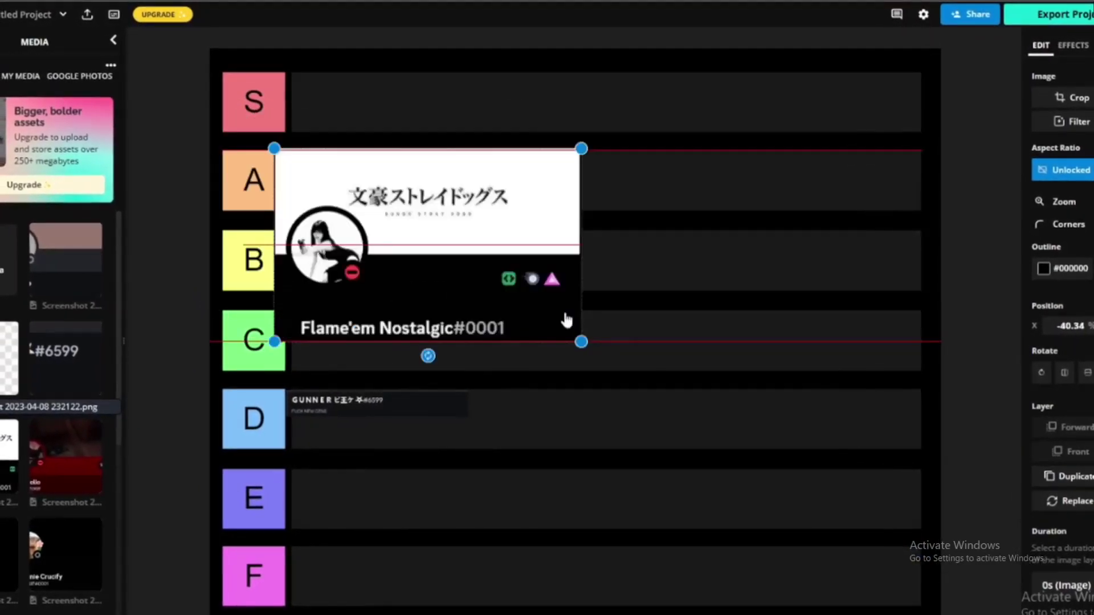
drag(377, 216, 391, 224)
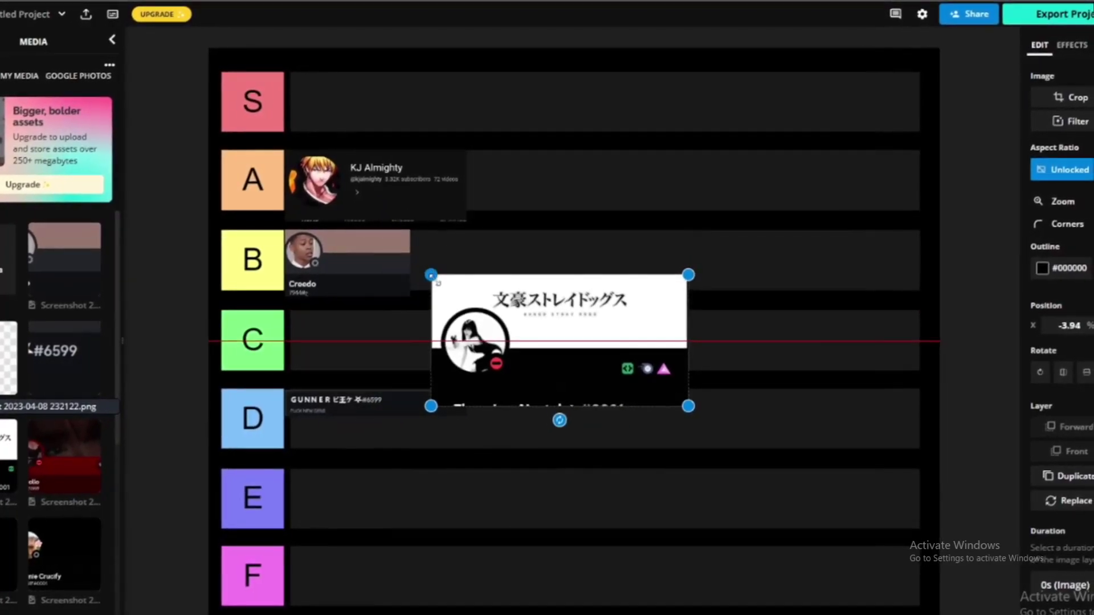
drag(431, 275, 489, 221)
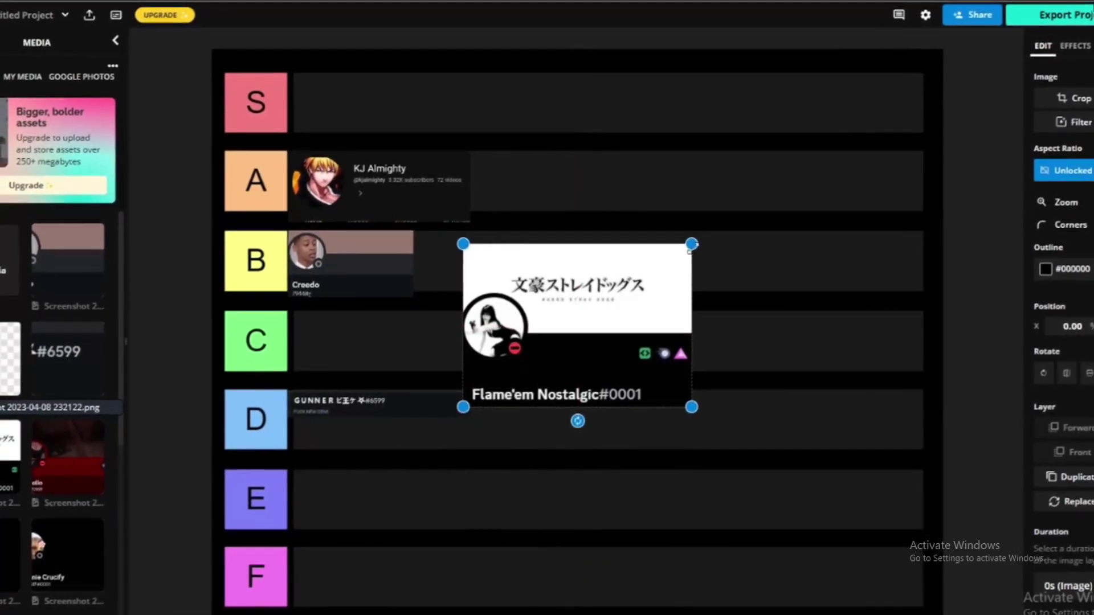
drag(689, 244, 674, 274)
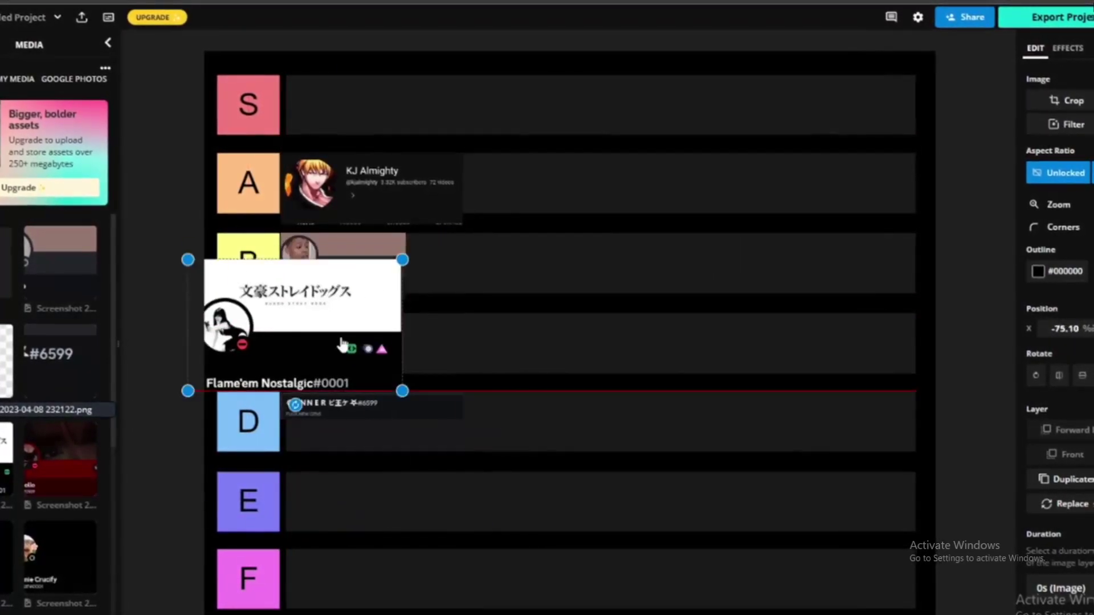
drag(399, 450, 605, 425)
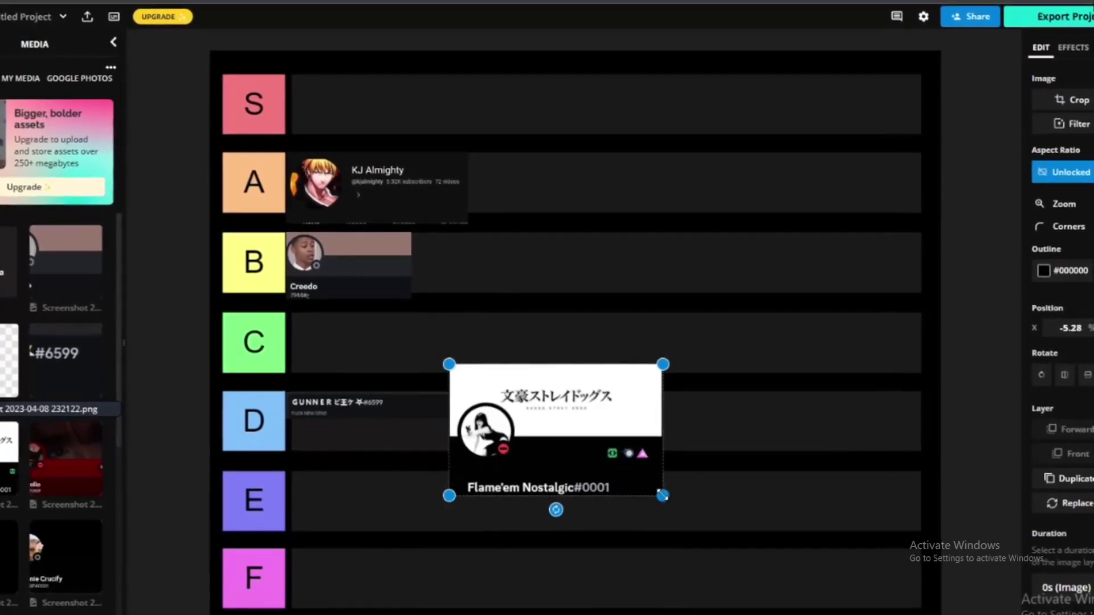
drag(662, 495, 572, 435)
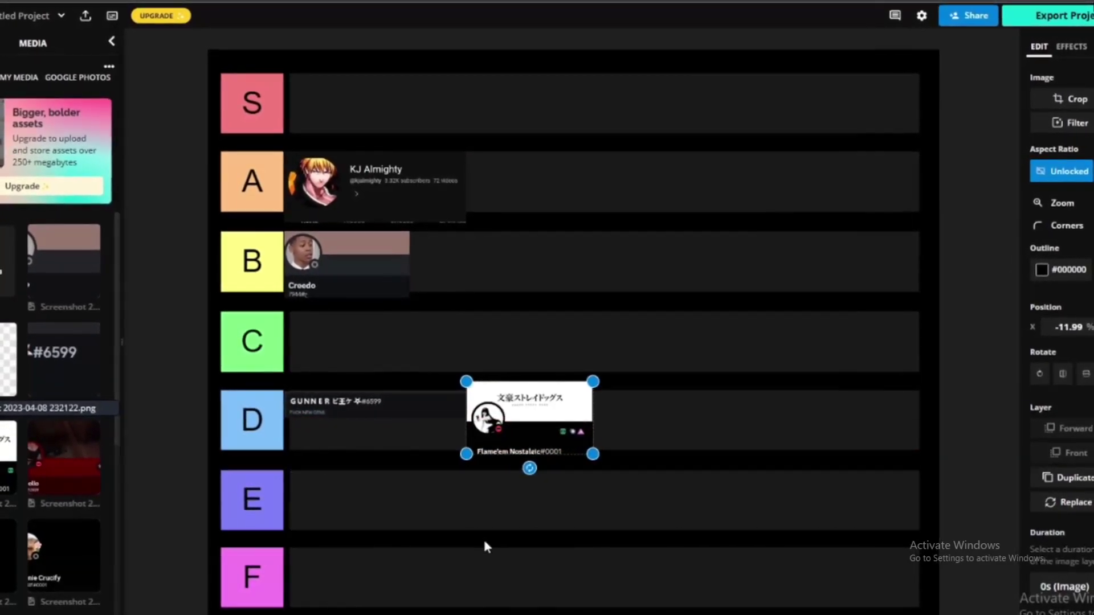
key(ctrl+v)
Shrink the red Discord profile to row height and set it in row B beside the brown-banner card
drag(927, 486, 708, 307)
drag(590, 330, 735, 535)
drag(794, 519, 632, 427)
mouse_move(580, 403)
mouse_down()
mouse_move(618, 411)
mouse_move(586, 405)
mouse_up()
drag(534, 327, 528, 302)
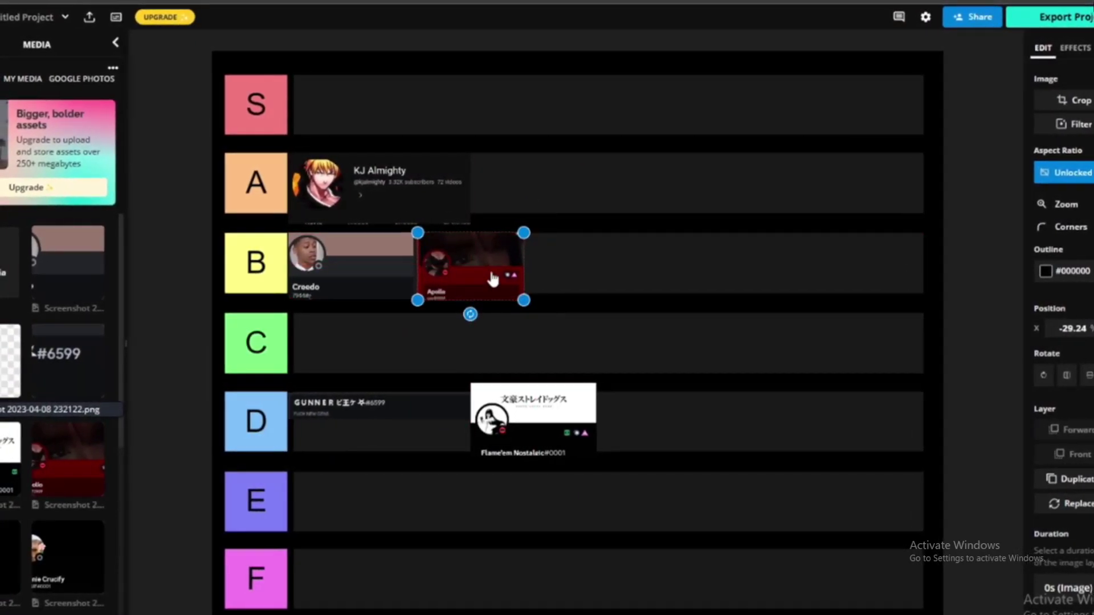
Paste the grey-avatar black Discord profile, shrink it, and place it third in row B after the red one
key(ctrl+v)
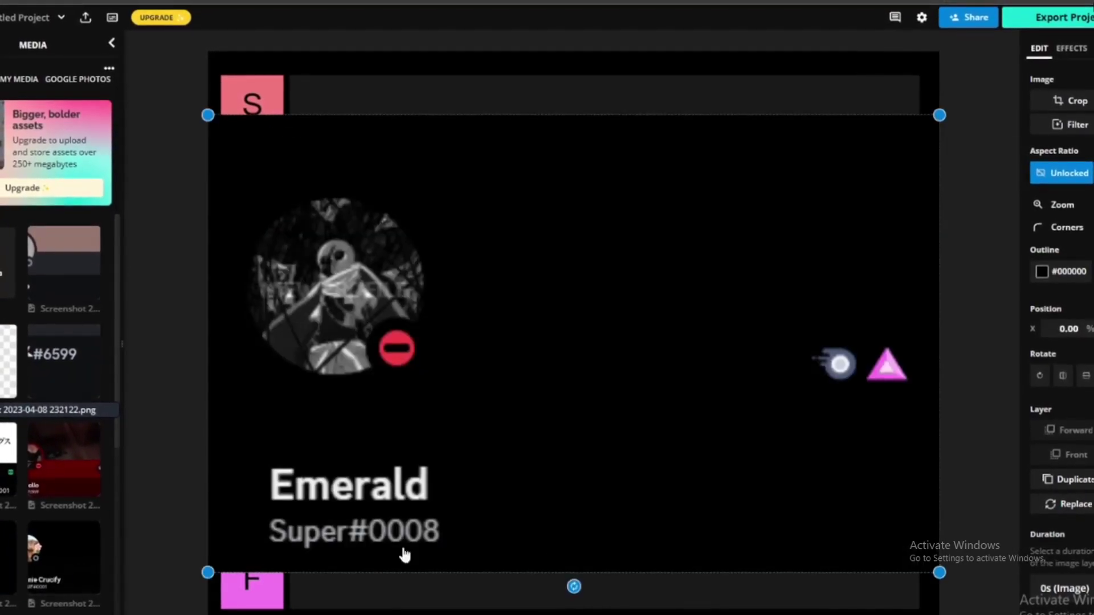
mouse_move(649, 544)
mouse_down()
mouse_move(654, 490)
mouse_move(657, 551)
mouse_up()
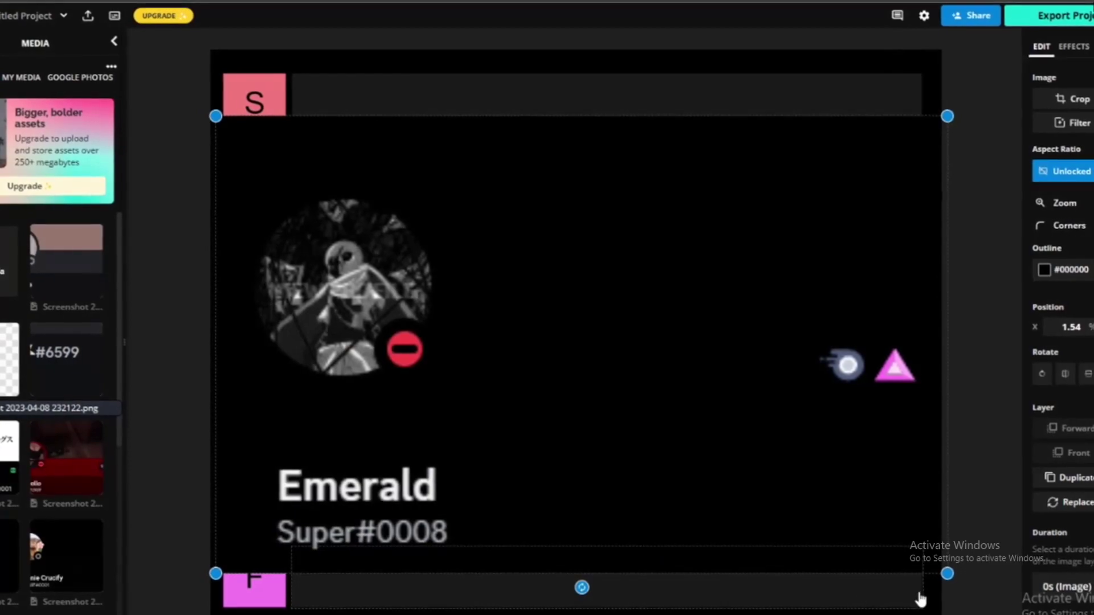
drag(939, 573, 672, 376)
drag(581, 373, 767, 466)
drag(859, 466, 416, 457)
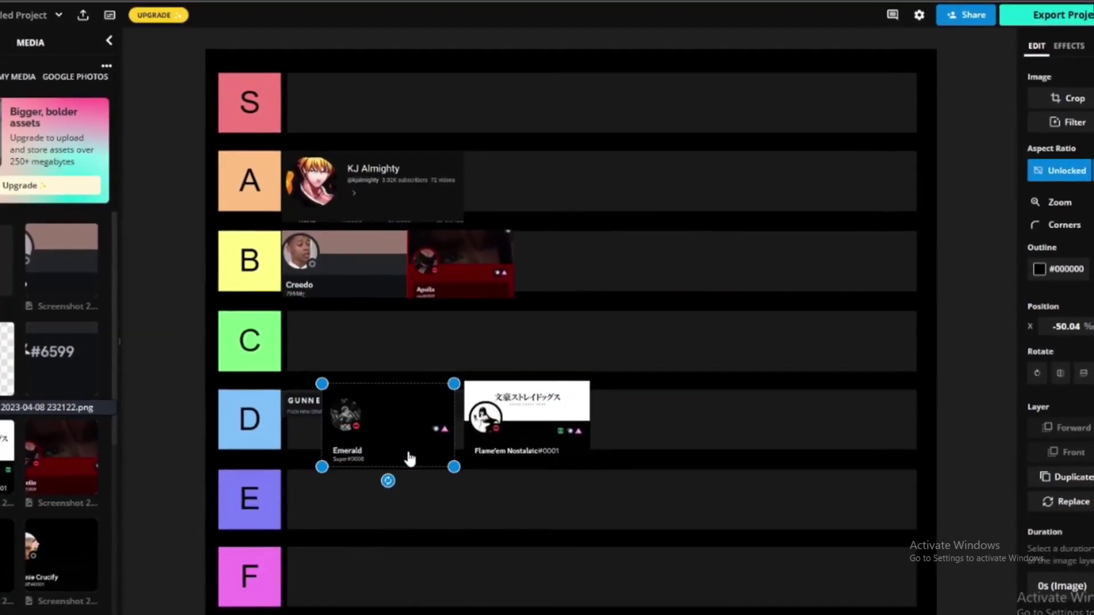
drag(530, 395, 402, 225)
drag(469, 213, 599, 296)
Add the cow-avatar profile screenshot and shrink it down over the lower tier rows
click(86, 578)
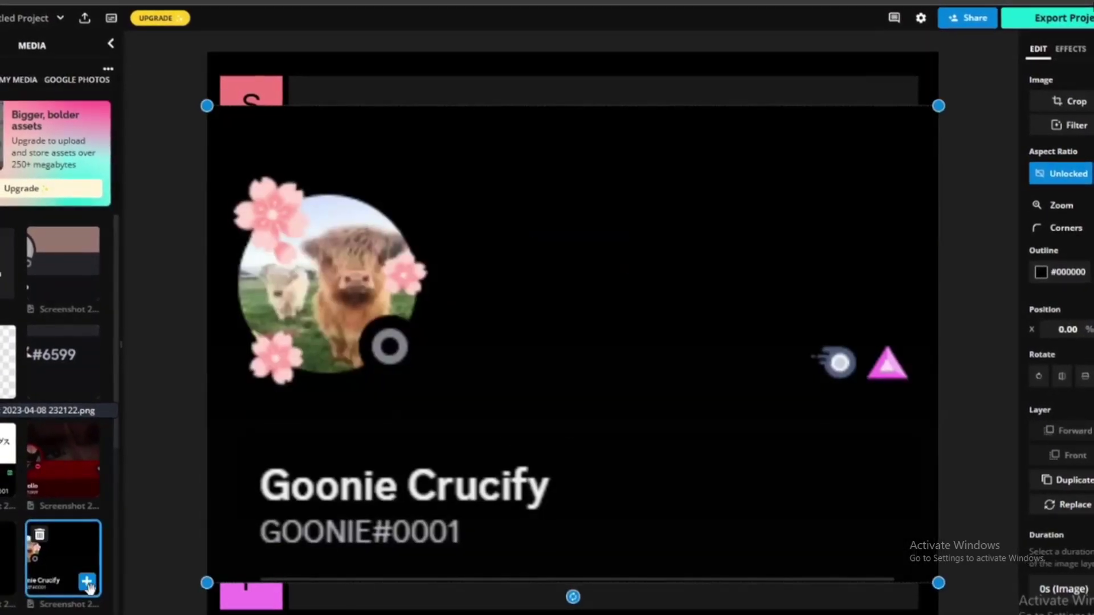
drag(940, 583, 769, 279)
drag(655, 226, 782, 509)
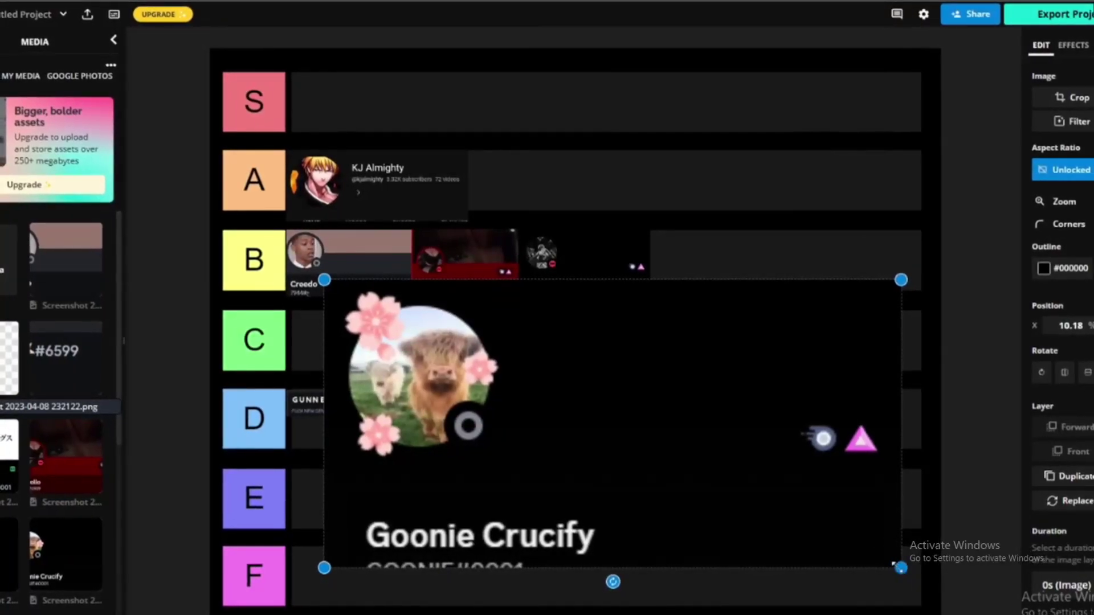
drag(893, 563, 564, 464)
drag(541, 426, 621, 432)
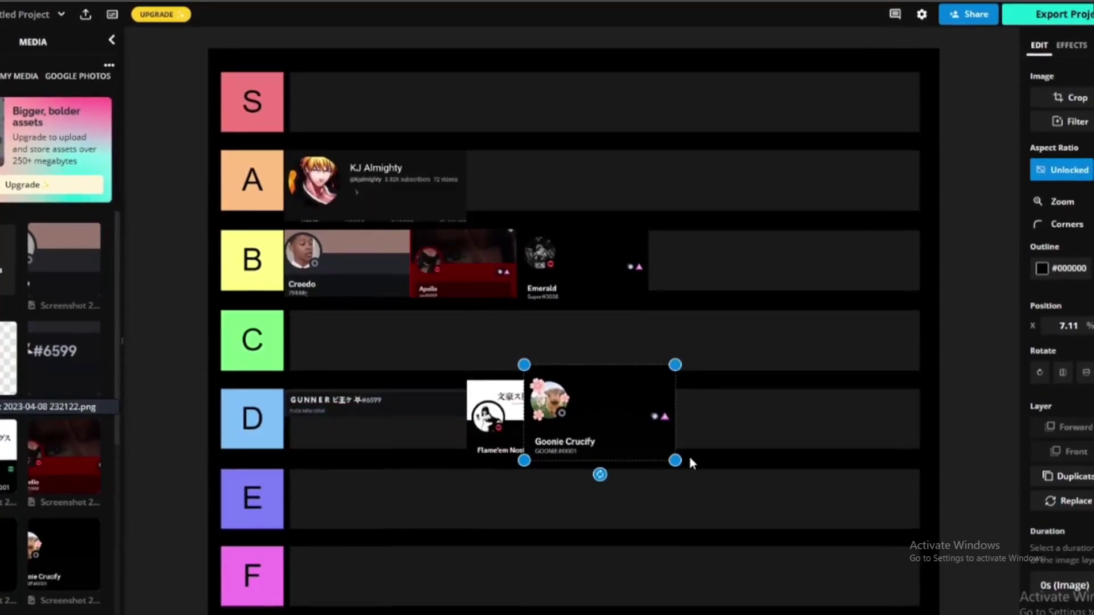
Shrink the flower-avatar card, move it to the start of row C, and paste the next screenshot
drag(672, 456, 628, 435)
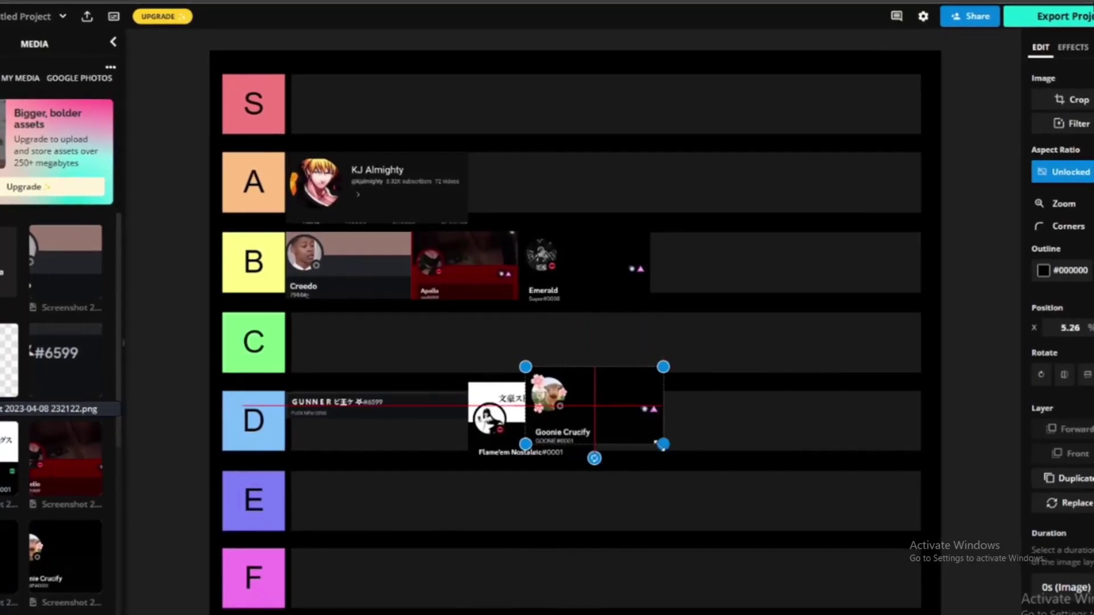
drag(551, 429, 367, 382)
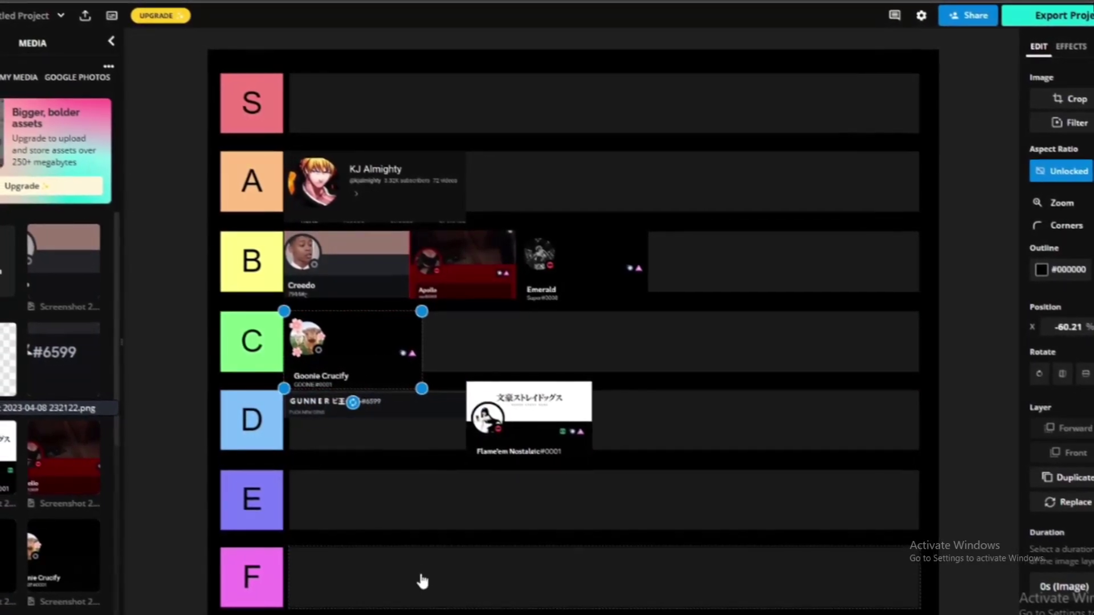
key(ctrl+v)
Shrink the red-avatar Discord card to tier size and place it in row C beside the flower-avatar card
drag(793, 476, 838, 498)
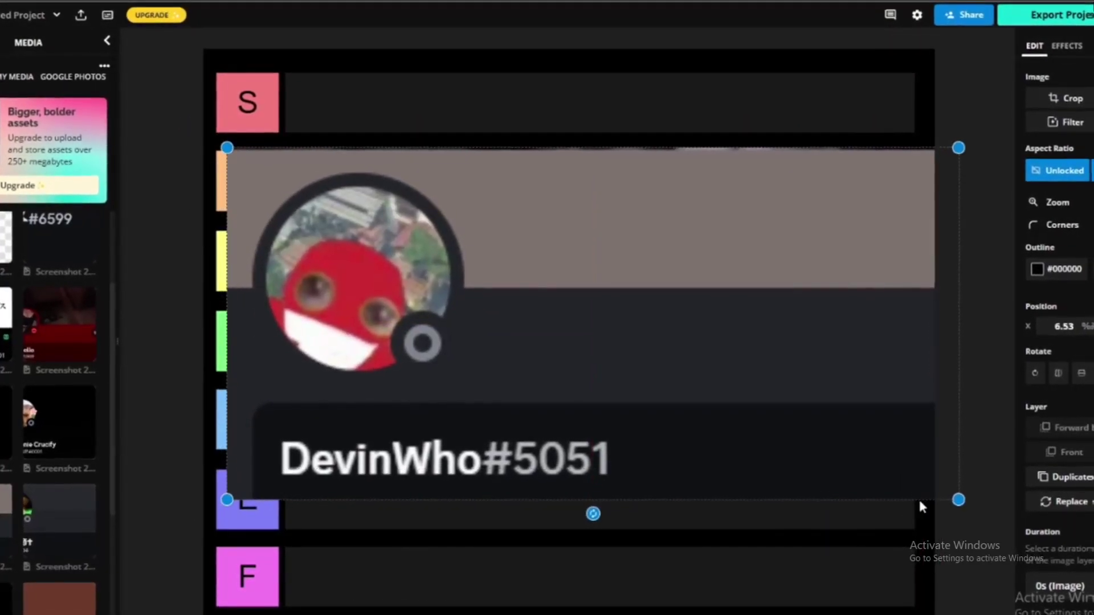
drag(961, 498, 595, 362)
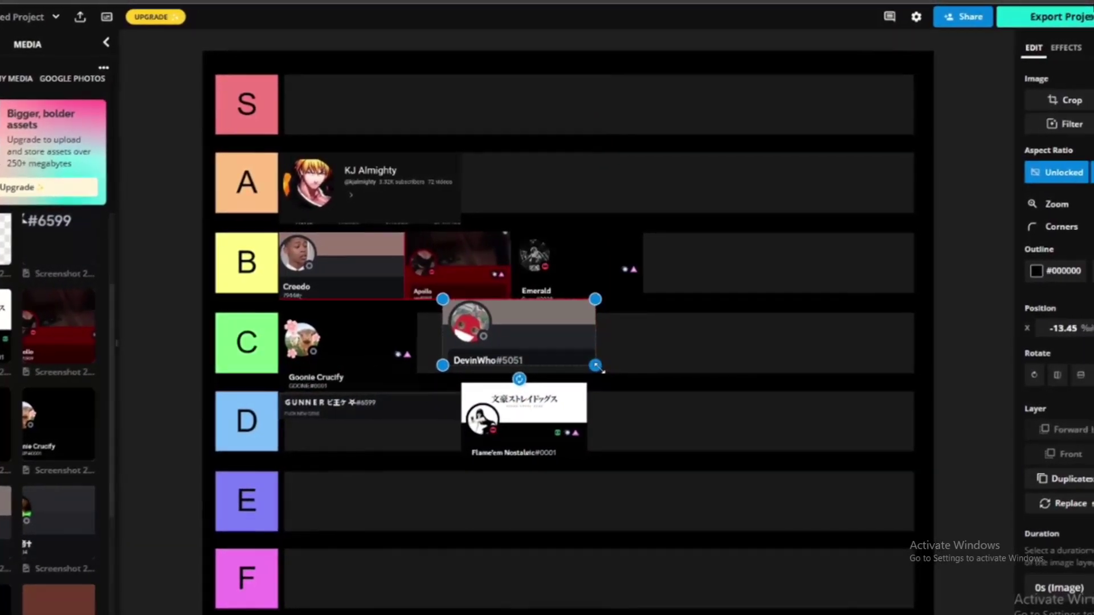
drag(537, 345, 353, 287)
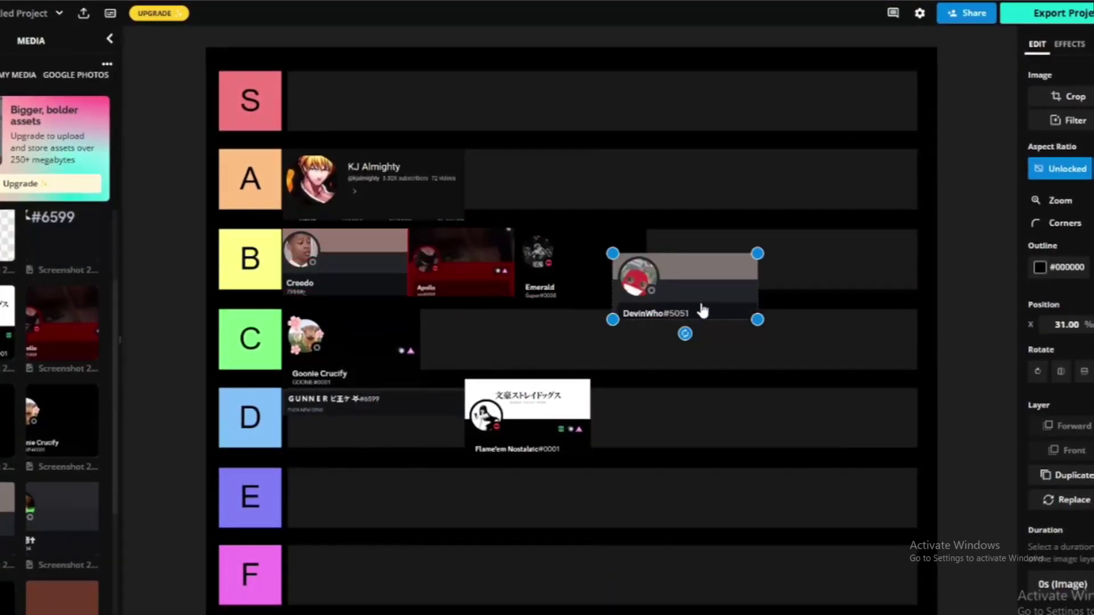
drag(702, 310, 501, 361)
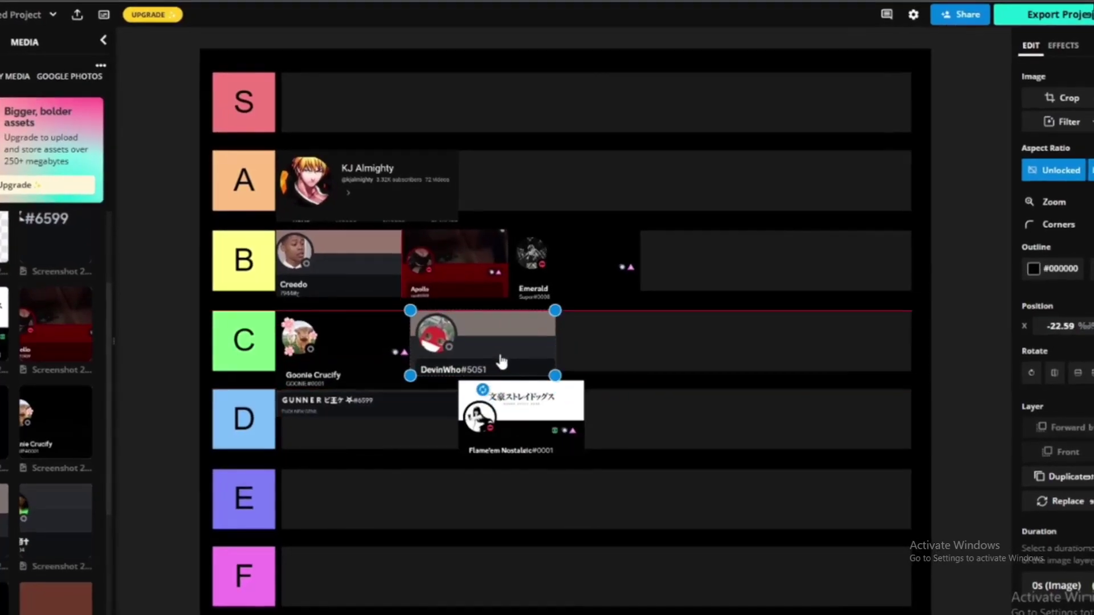
Paste the colourful-avatar Discord card and shrink it to row size
key(ctrl+v)
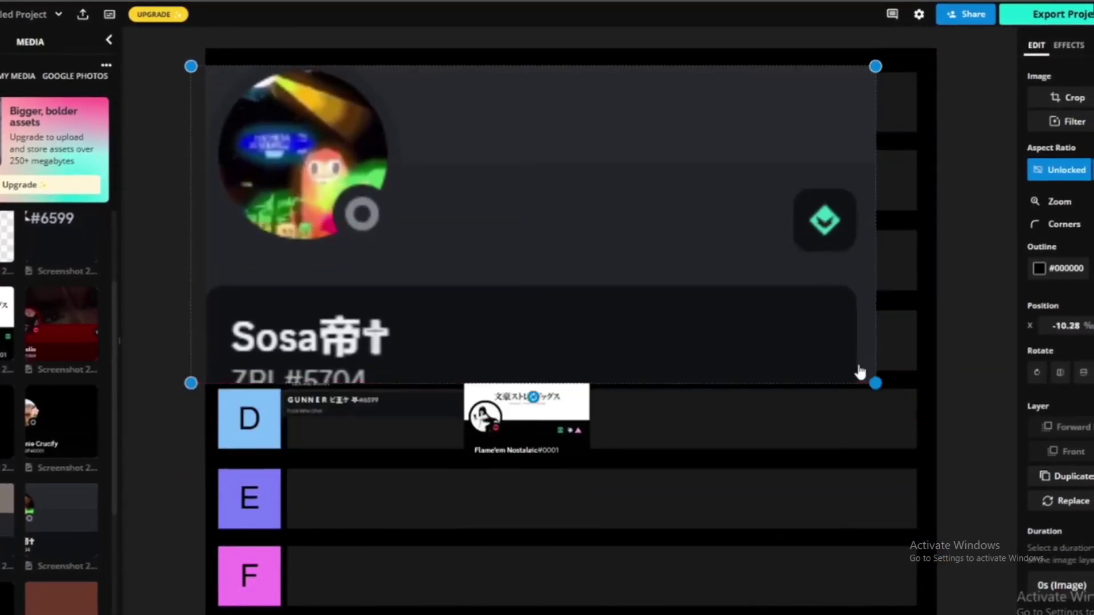
drag(626, 370, 784, 506)
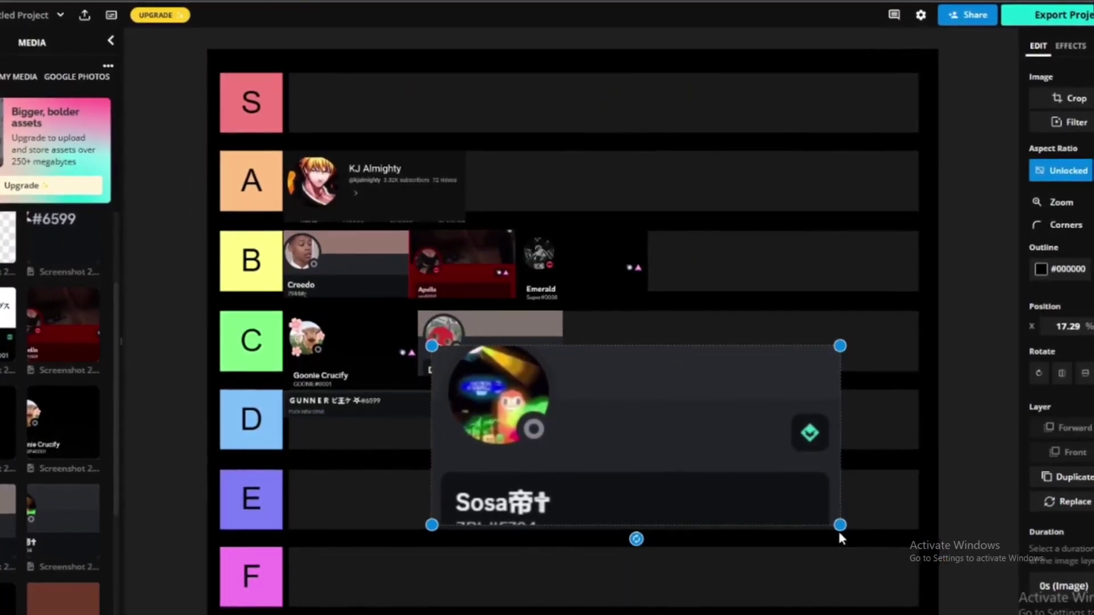
drag(838, 534, 665, 489)
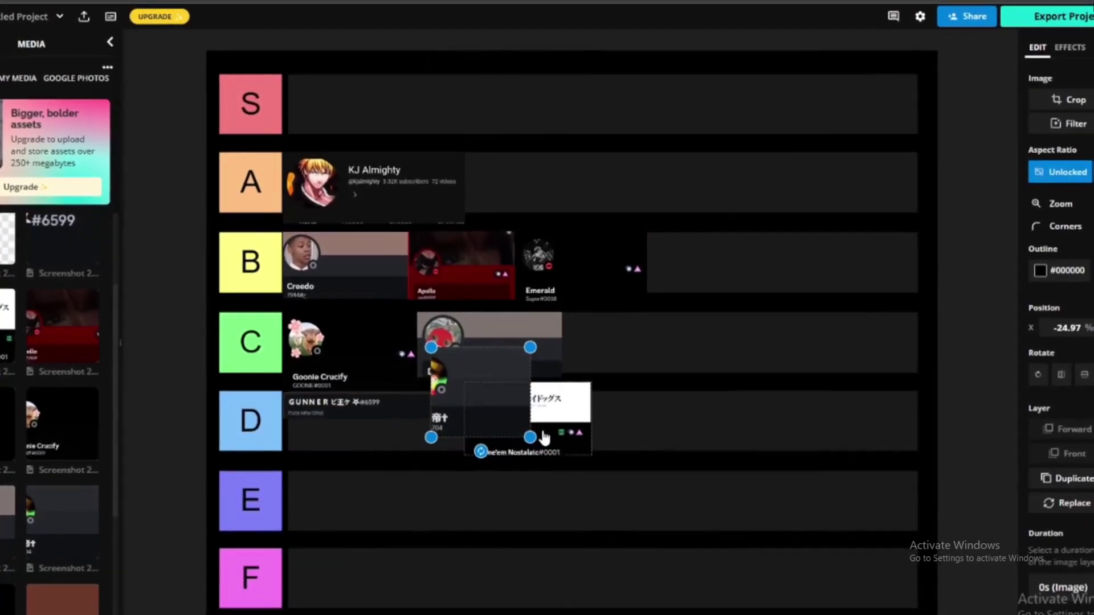
drag(615, 436, 744, 490)
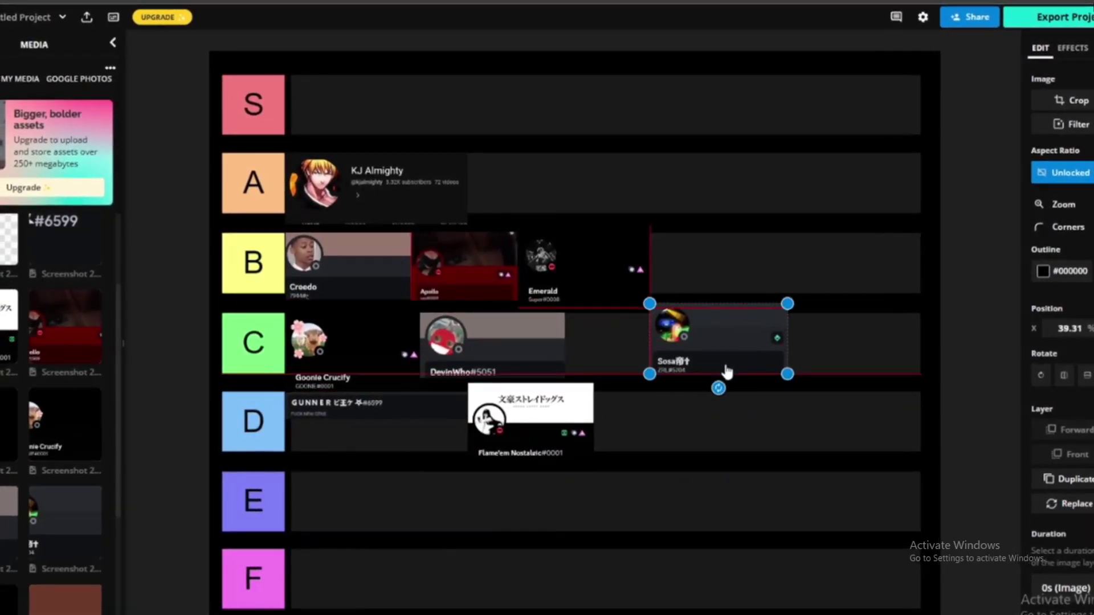
Place the colourful-avatar card at the end of row B and paste the red-logo profile screenshot
drag(610, 275, 592, 184)
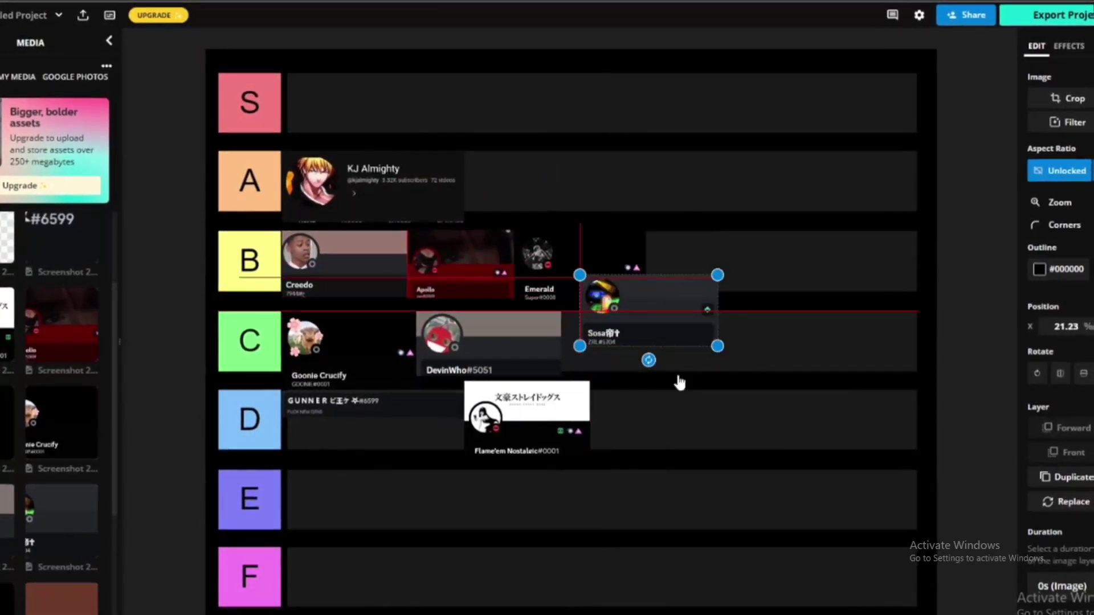
drag(680, 383, 572, 215)
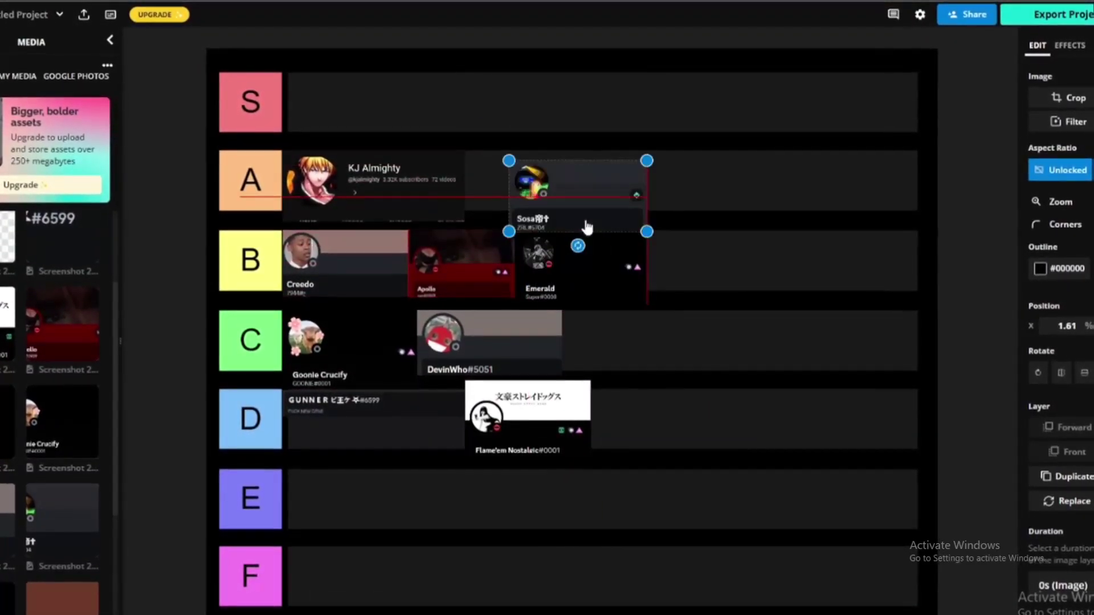
drag(718, 296, 731, 303)
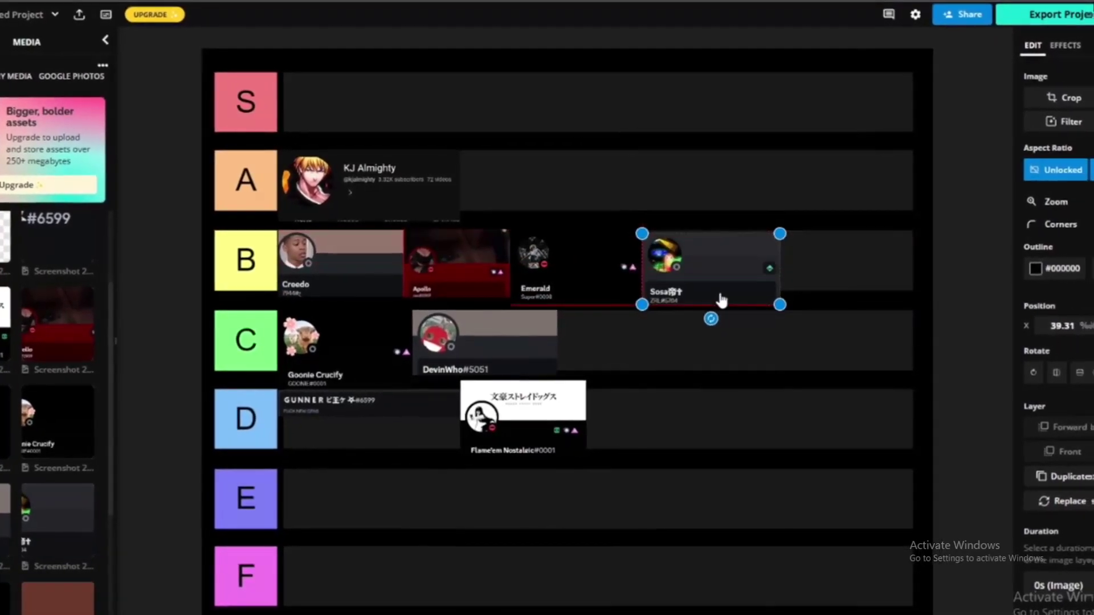
key(ctrl+v)
Shrink the red-logo profile card and move it down over the lower tier rows
drag(655, 244, 684, 379)
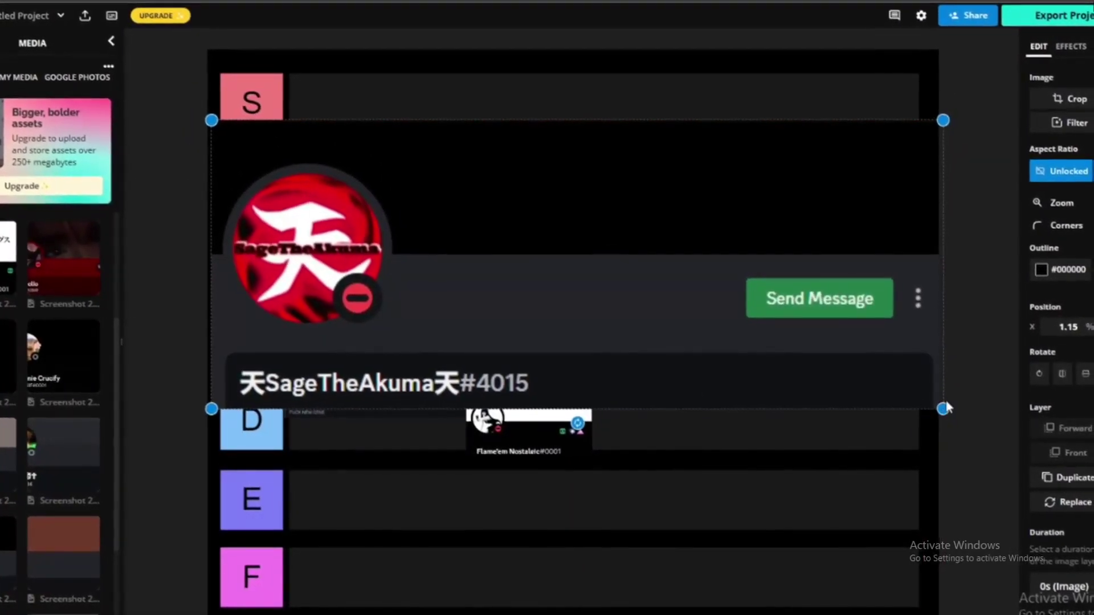
drag(940, 411, 911, 341)
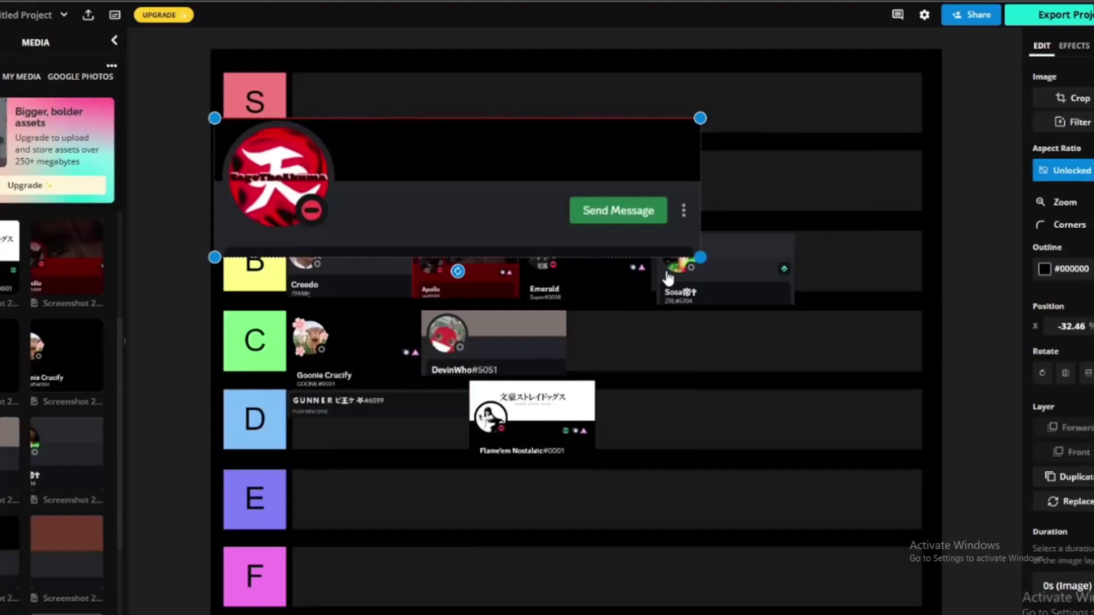
drag(644, 357, 694, 431)
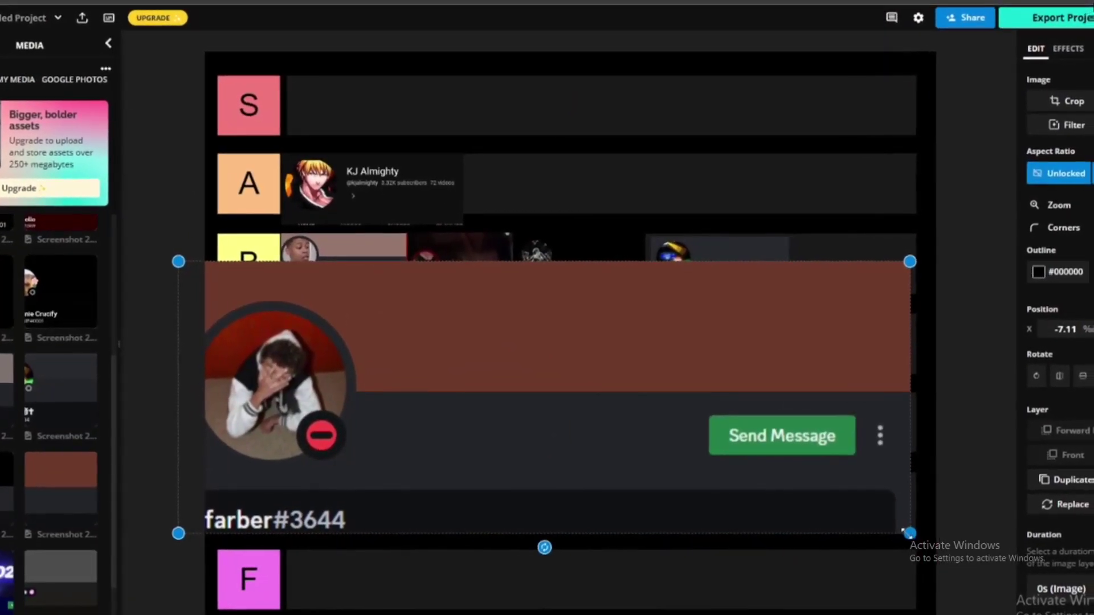
Shrink the brown-banner profile card and move it over rows C–D
drag(909, 533, 661, 421)
drag(632, 387, 891, 494)
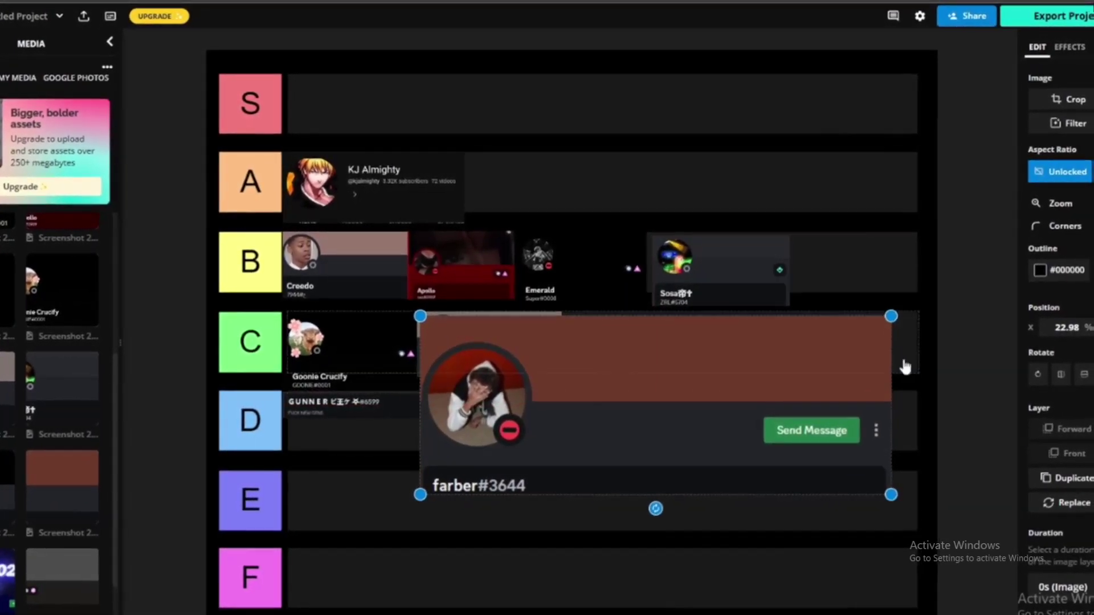
drag(905, 367, 816, 324)
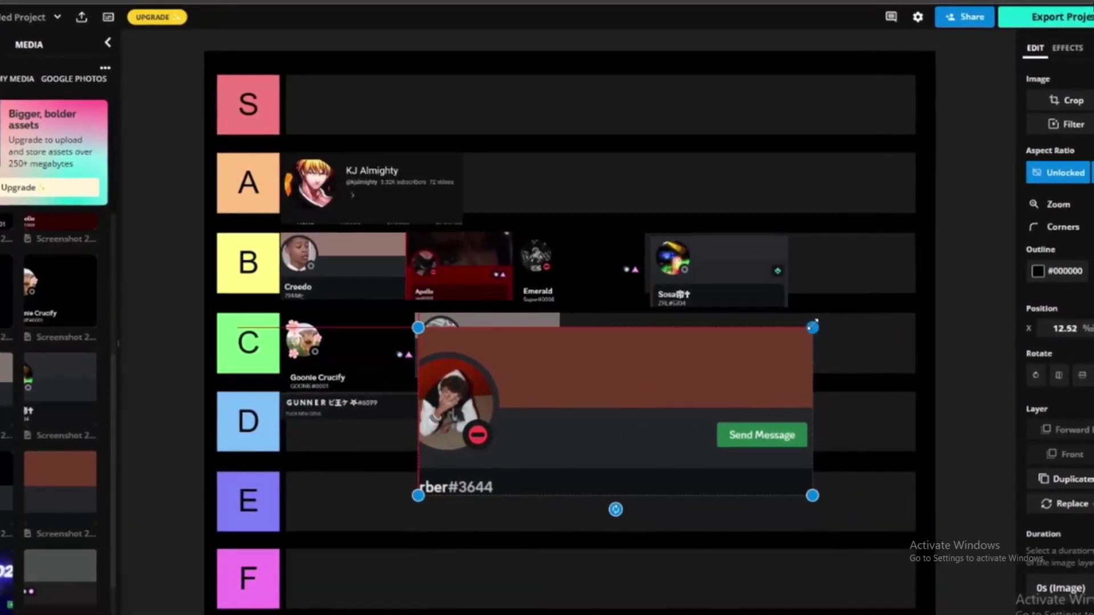
drag(421, 327, 405, 338)
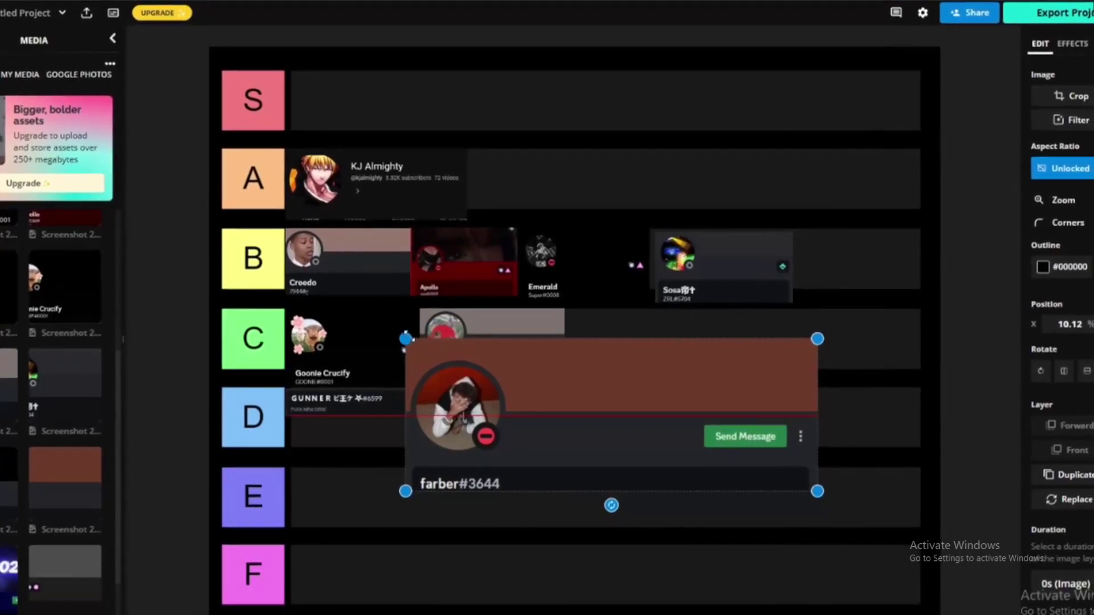
drag(561, 342, 683, 312)
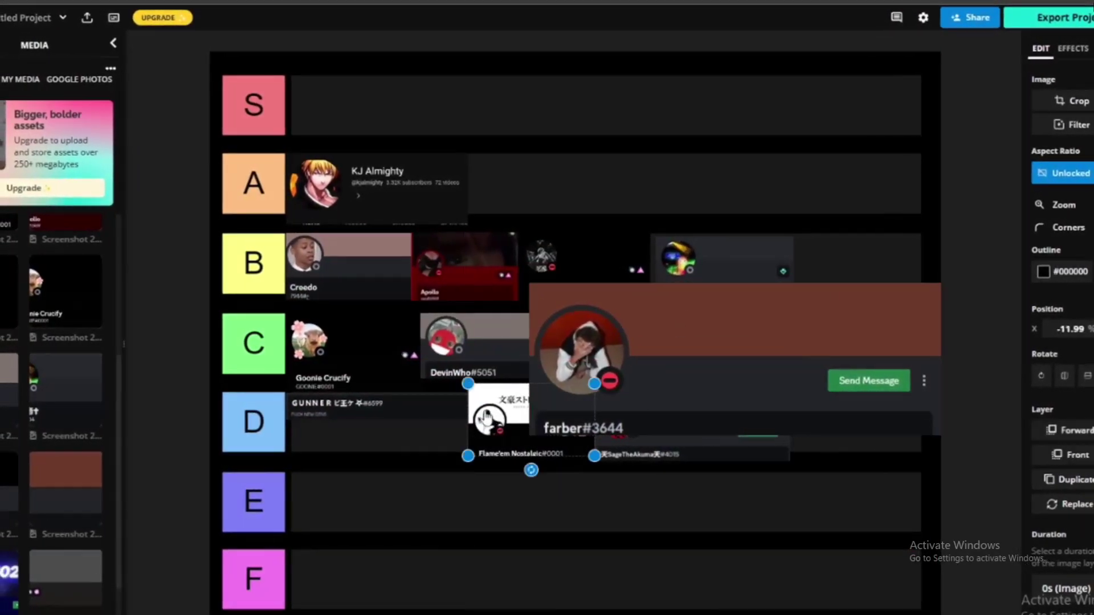
Slide the white-banner card left, then fit the brown-banner card at the end of row D
drag(485, 419, 407, 417)
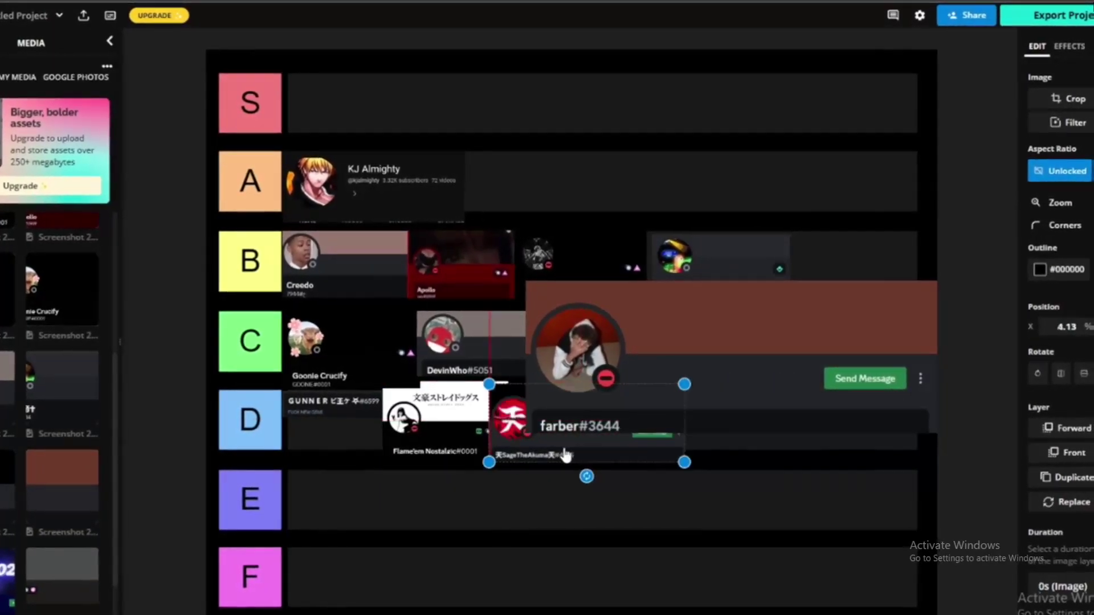
drag(573, 456, 574, 454)
drag(688, 348, 705, 373)
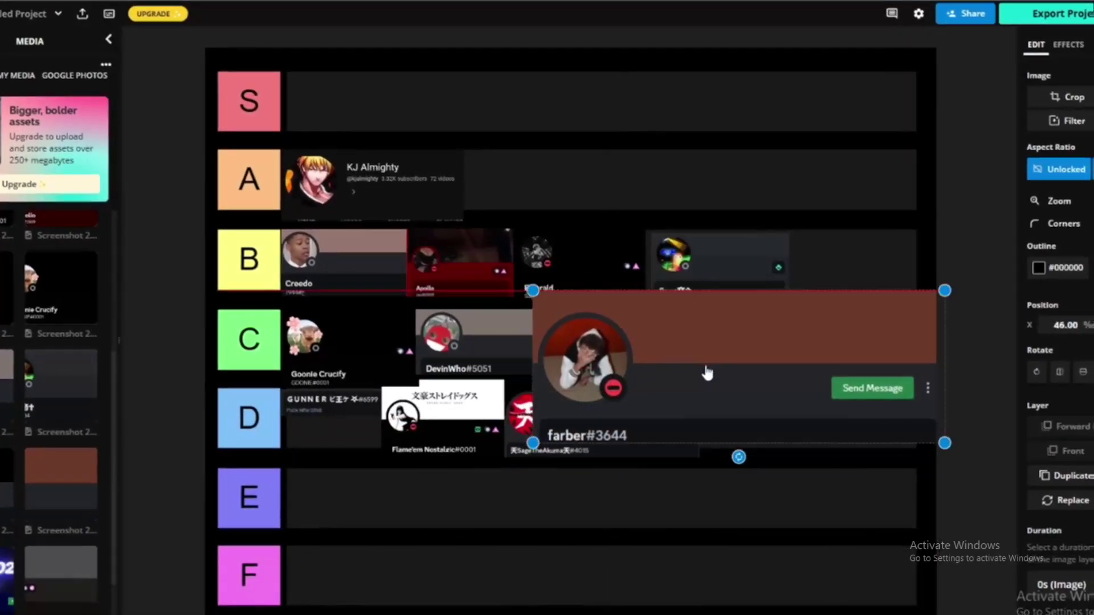
drag(955, 461, 891, 419)
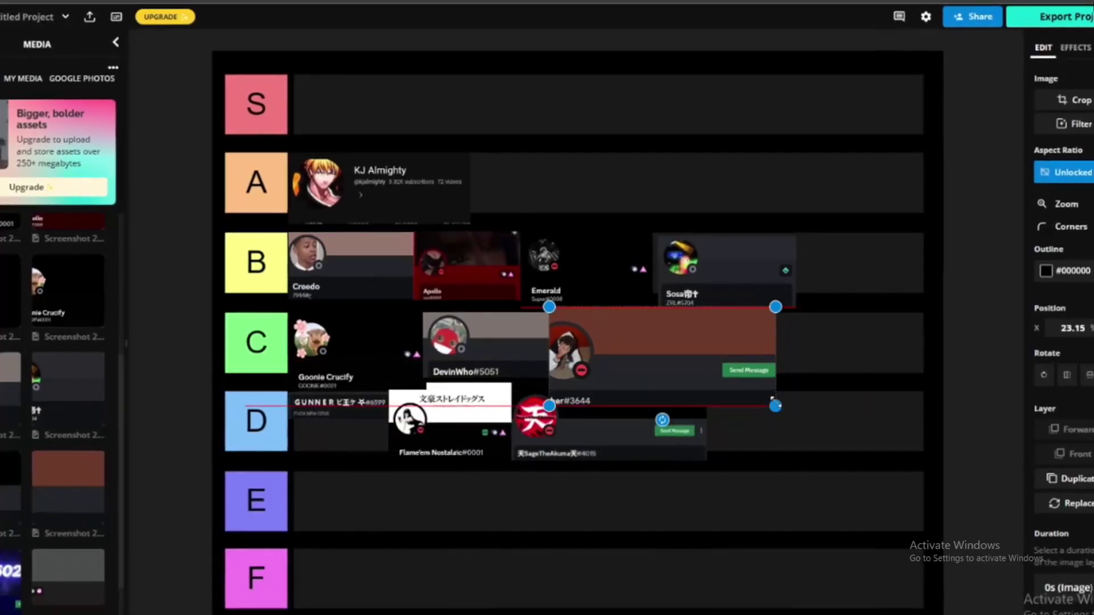
drag(773, 400, 870, 419)
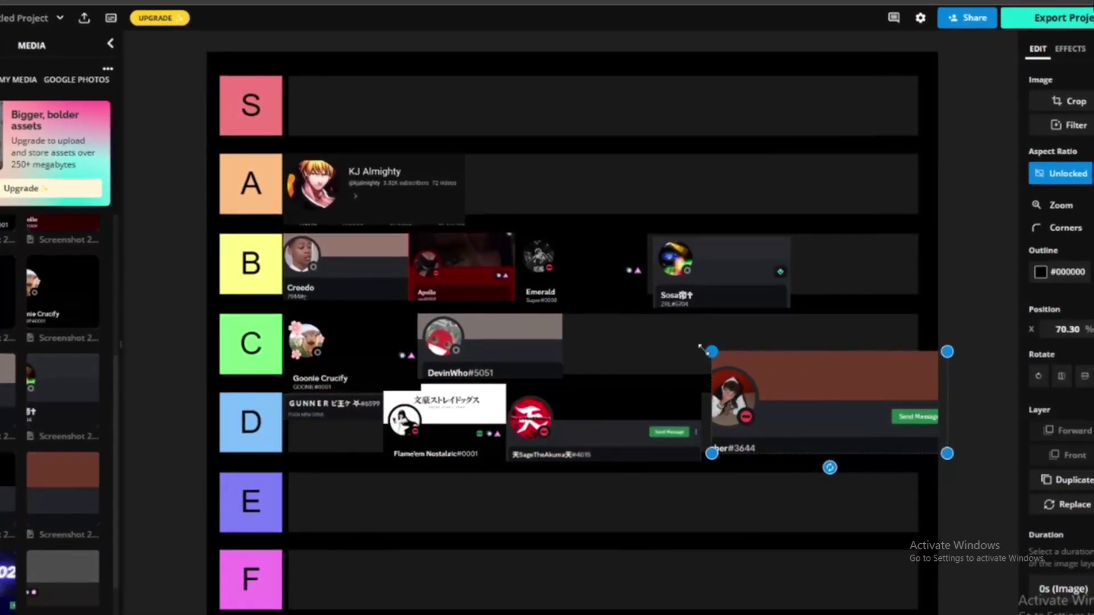
drag(700, 346, 715, 363)
drag(783, 397, 782, 411)
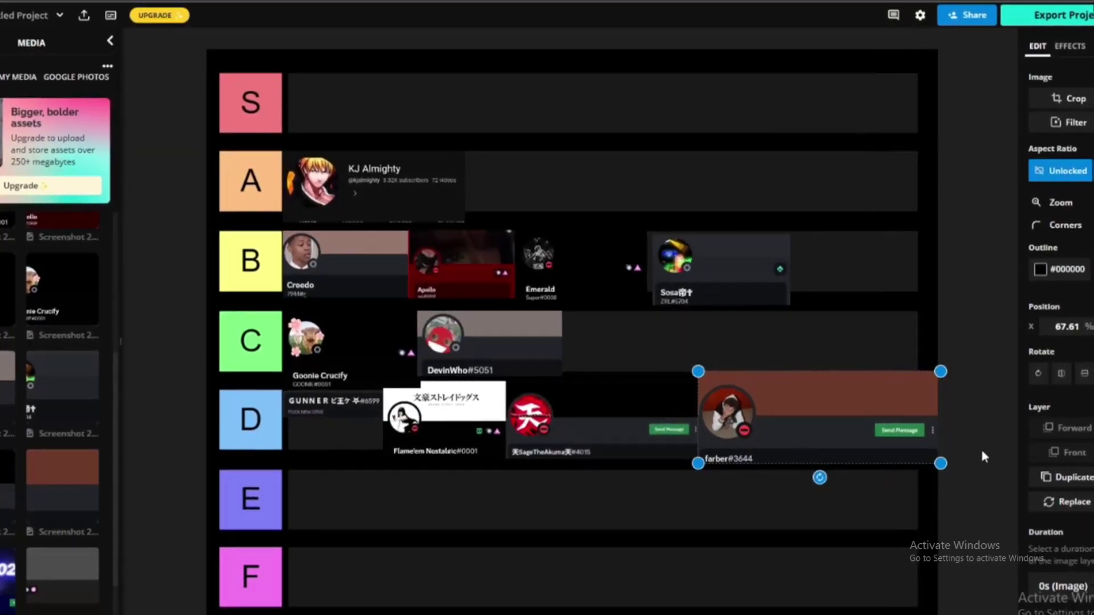
click(977, 442)
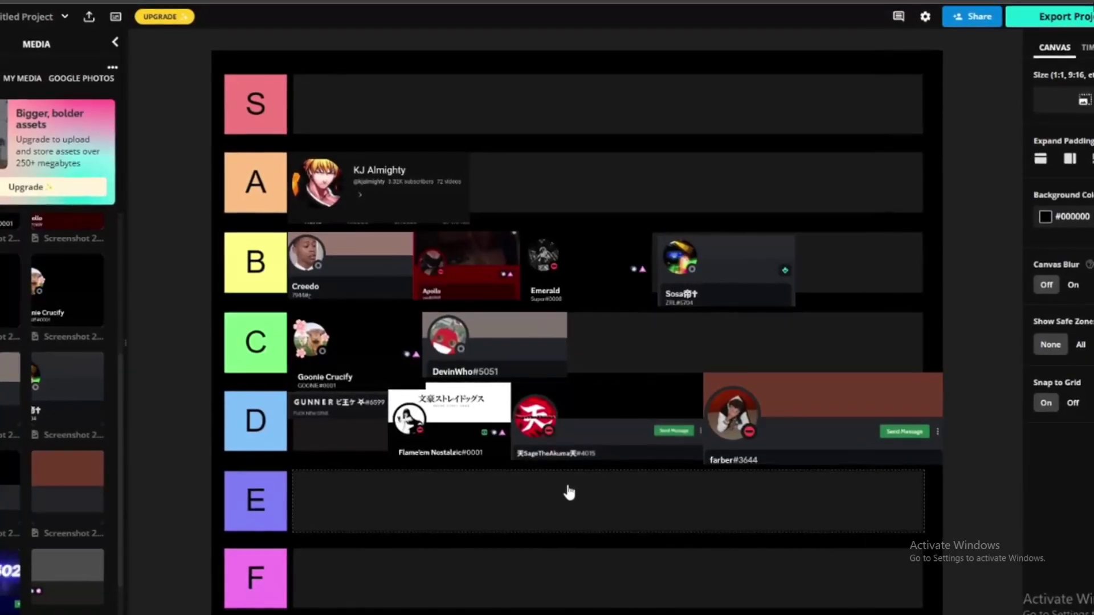
Paste the starry-banner profile screenshot and shrink it over the lower tiers
key(ctrl+v)
drag(776, 313, 740, 550)
drag(916, 608, 806, 517)
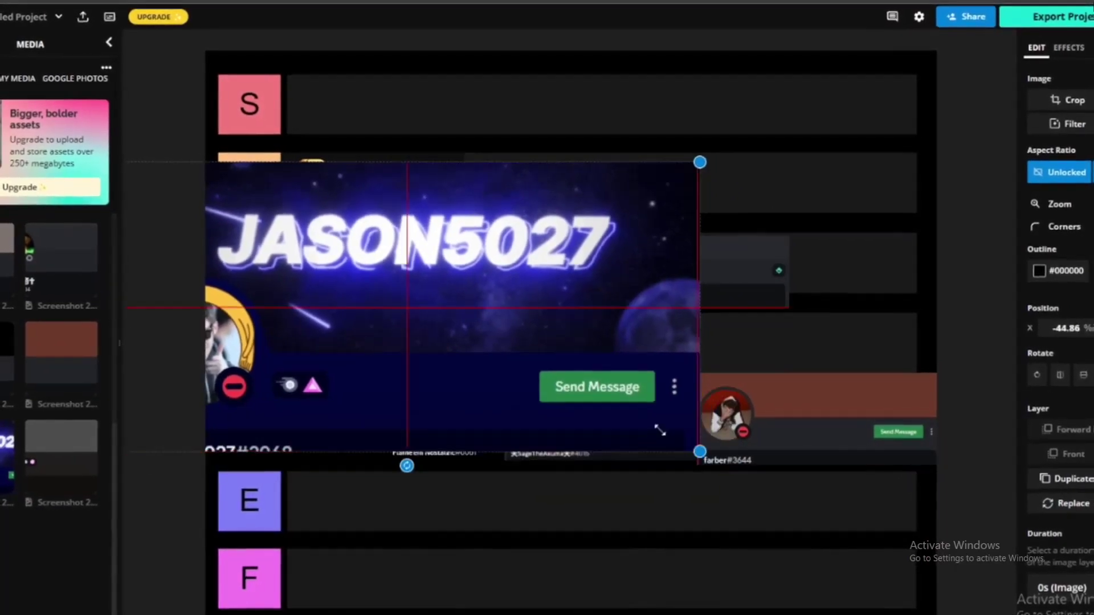
drag(660, 430, 898, 484)
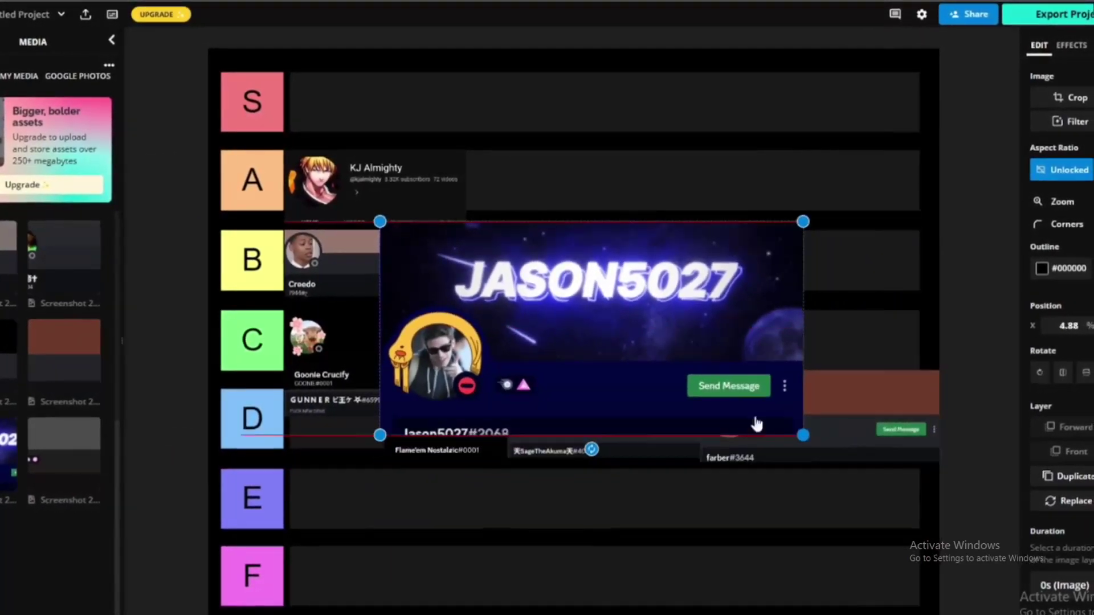
drag(756, 424, 560, 323)
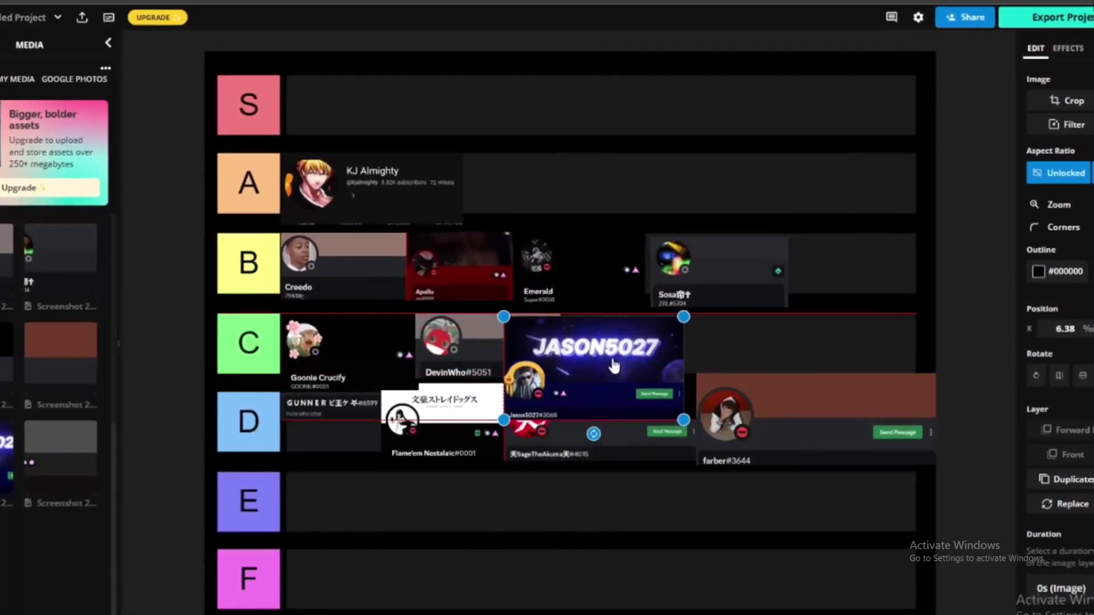
Shrink the starry-banner screenshot slightly and place it between rows C and D
drag(668, 362, 577, 323)
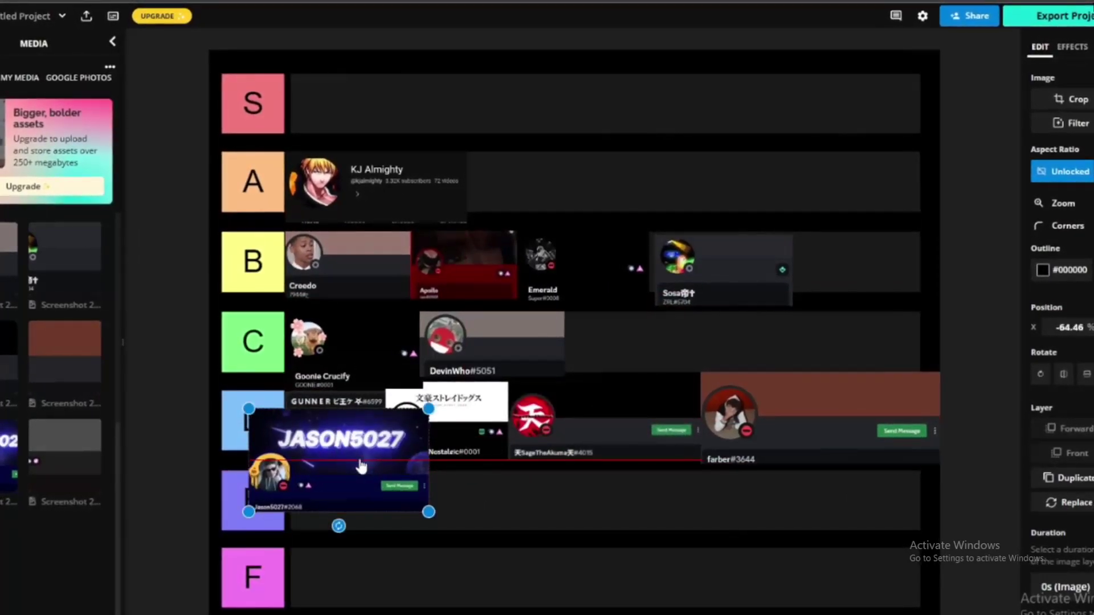
drag(404, 484, 393, 438)
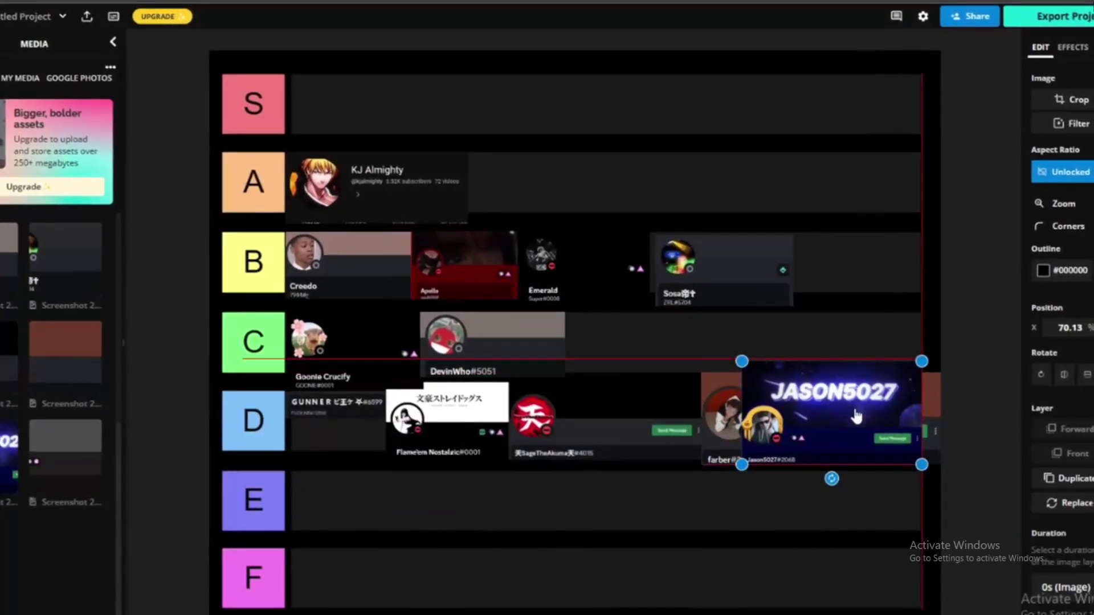
drag(856, 417, 695, 395)
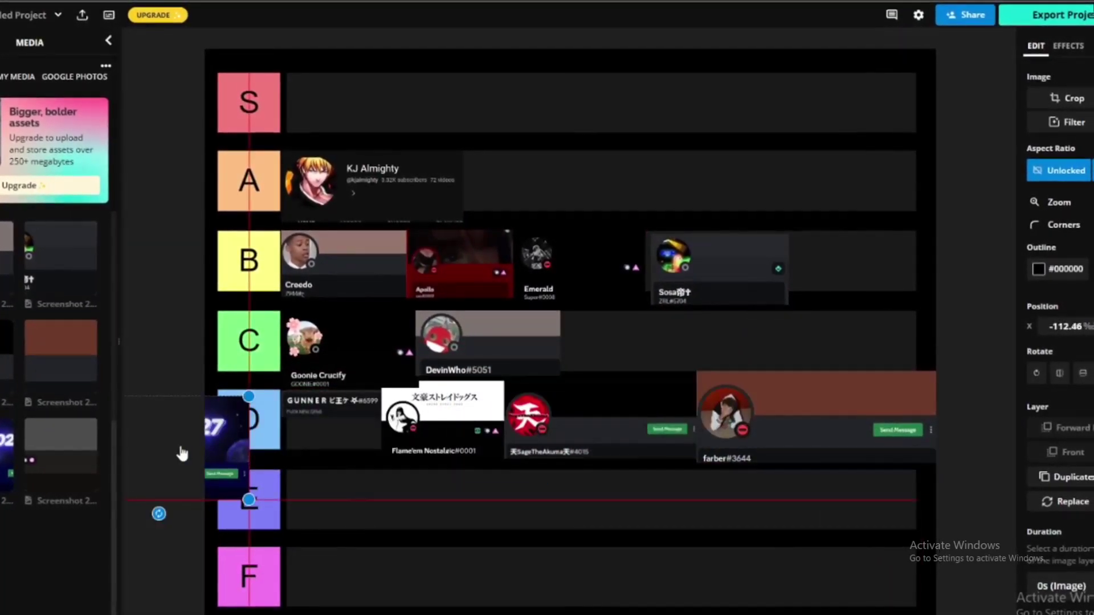
drag(182, 453, 621, 451)
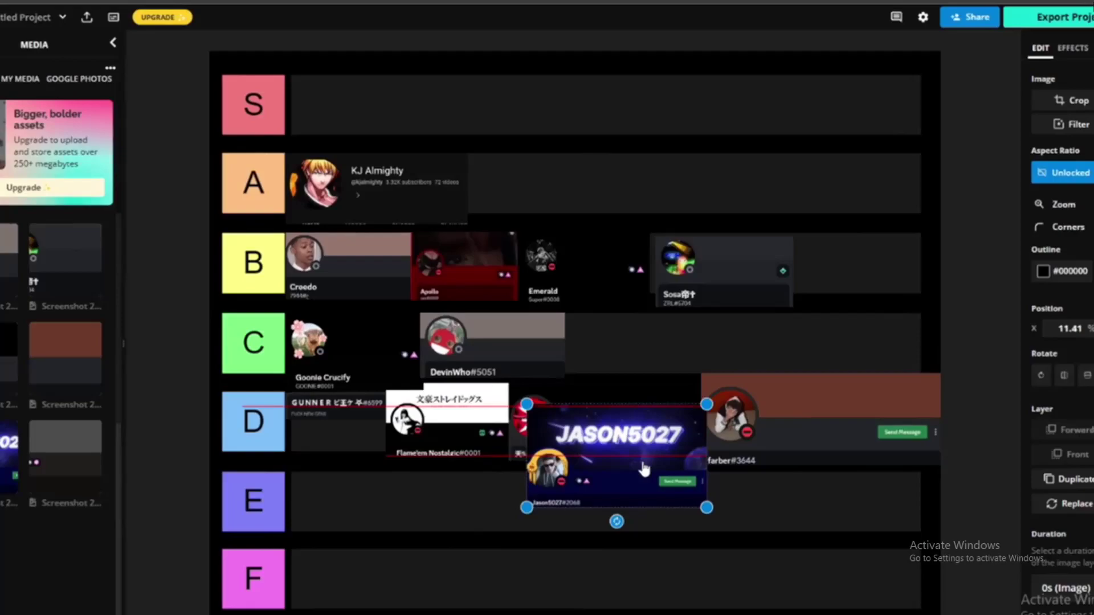
drag(638, 499, 607, 509)
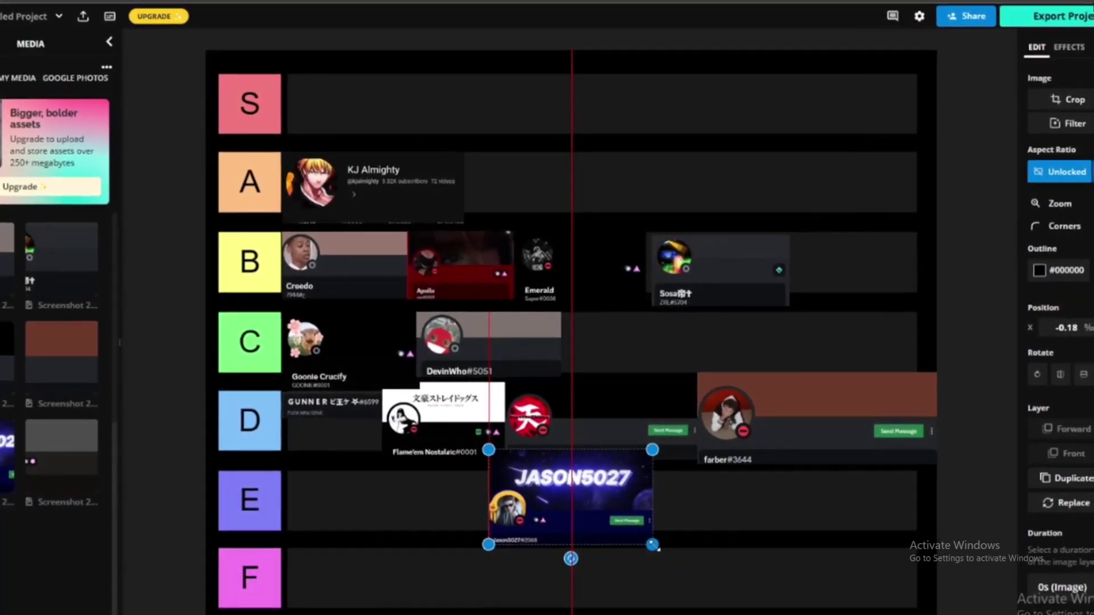
mouse_move(654, 546)
mouse_down()
mouse_move(640, 529)
mouse_move(633, 548)
mouse_move(726, 601)
mouse_move(723, 550)
mouse_move(669, 564)
mouse_move(658, 544)
mouse_up()
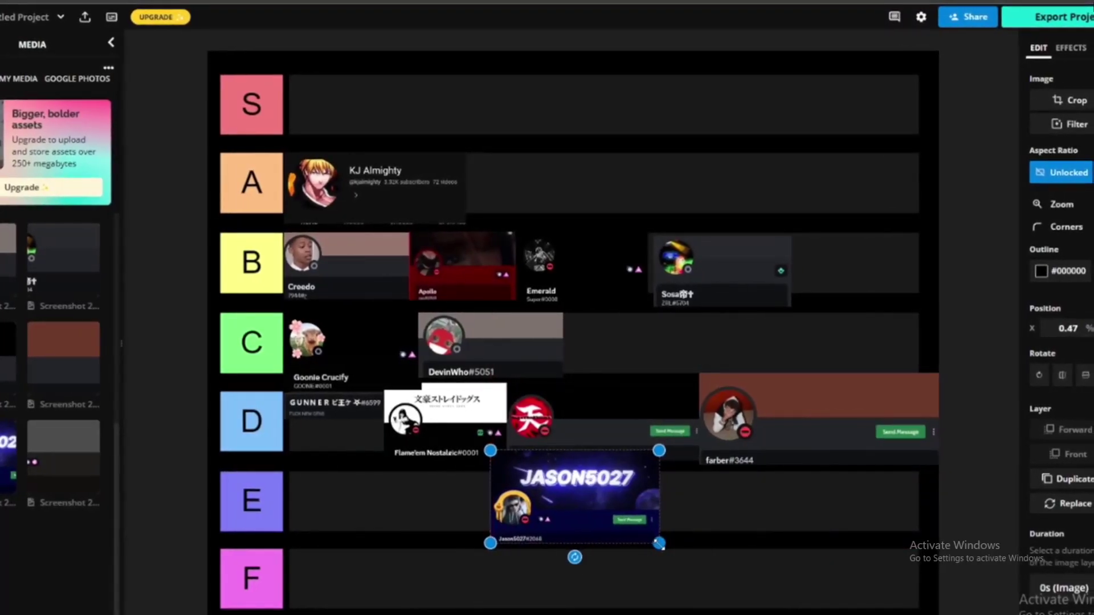
drag(611, 498, 675, 354)
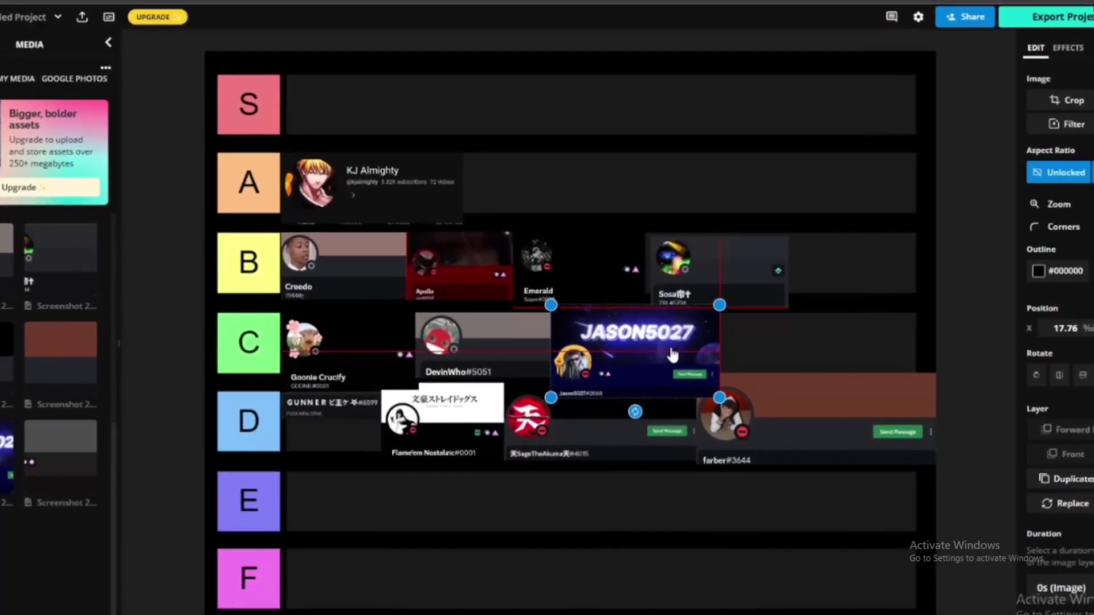
Paste another profile screenshot onto the tier list
key(ctrl+v)
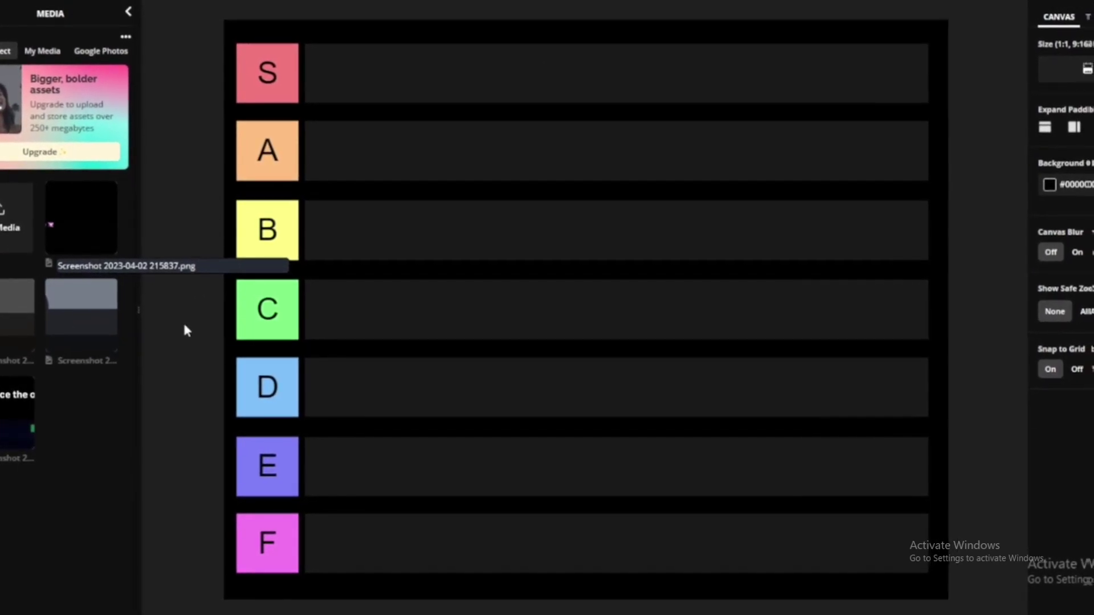
Add the black-banner profile screenshot from Media and shrink it to the left of row B
click(78, 221)
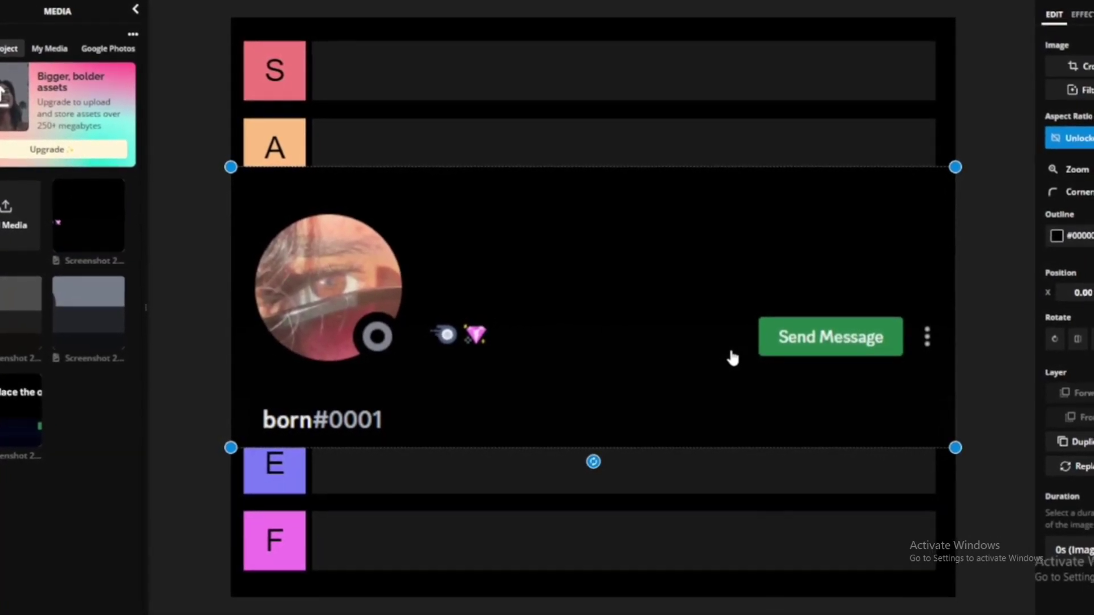
drag(955, 447, 563, 281)
drag(629, 283, 425, 237)
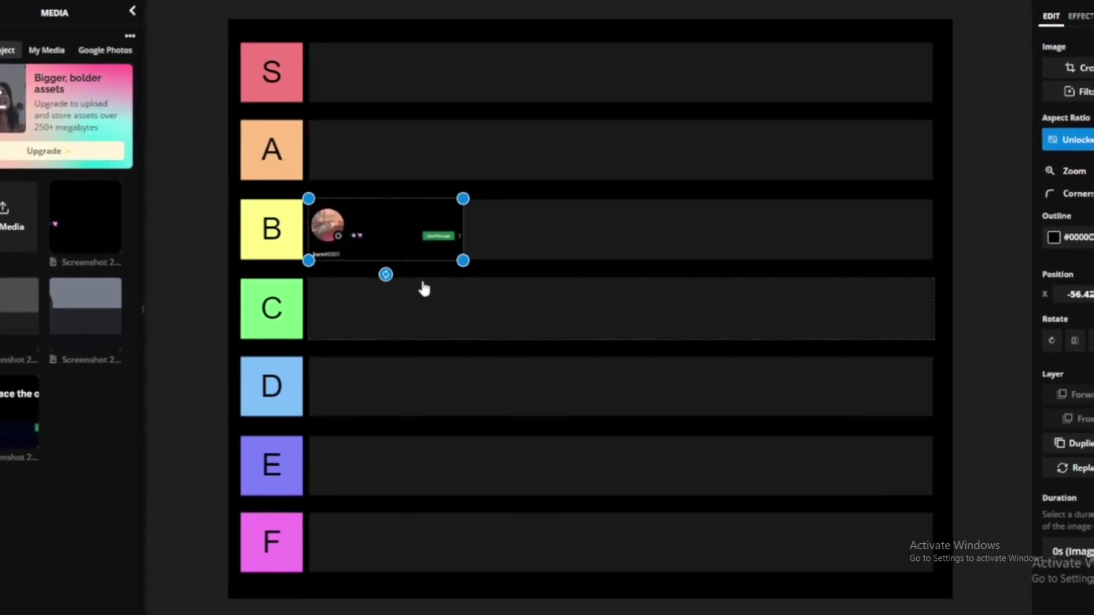
drag(463, 257, 549, 268)
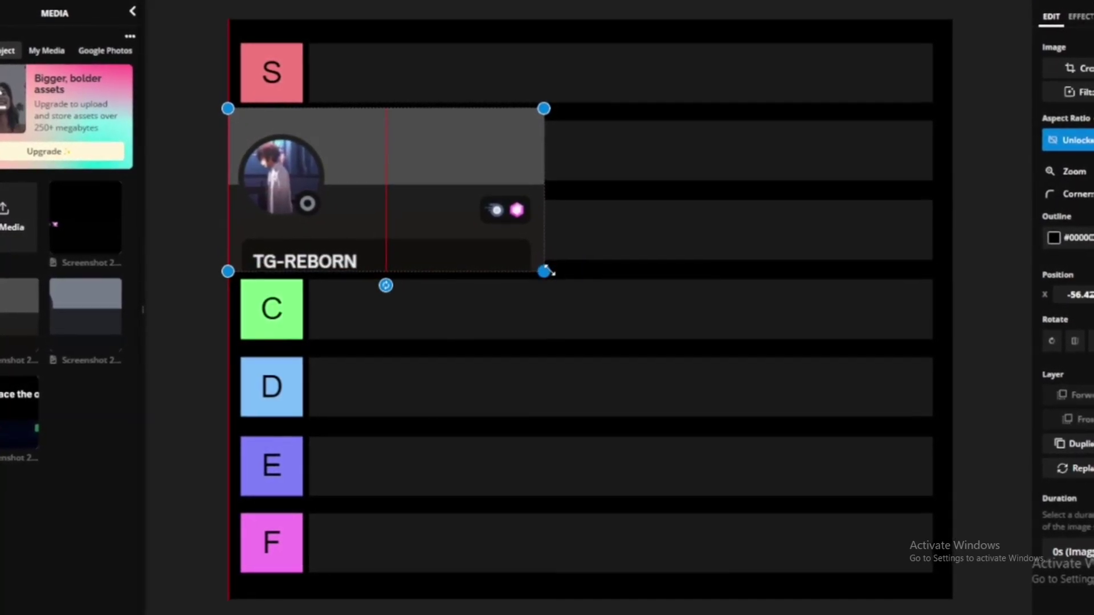
Shrink the anime-avatar profile card and align it across rows B and C beside the first card
drag(411, 185, 580, 294)
drag(640, 336, 495, 249)
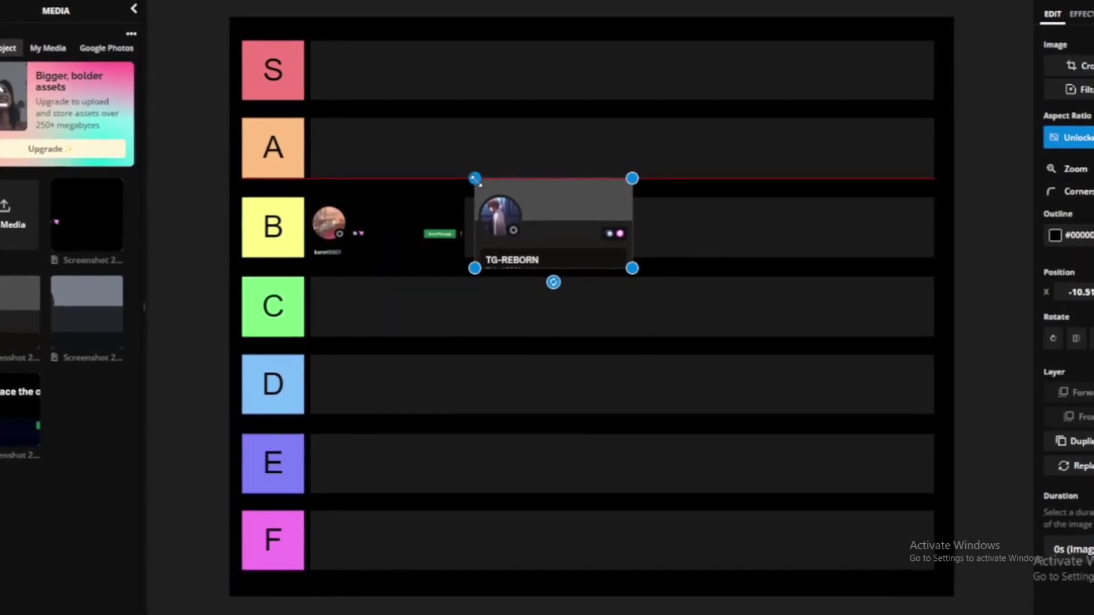
drag(528, 233, 477, 286)
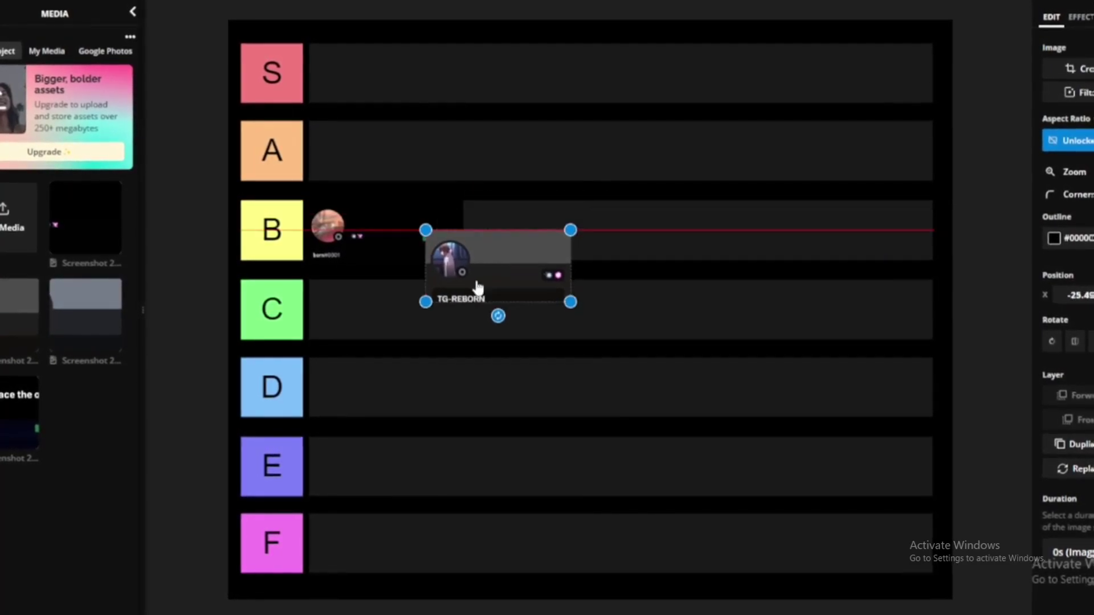
Shrink the grey-banner profile screenshot to row height and fit it beside the first card in row B
drag(404, 313, 391, 313)
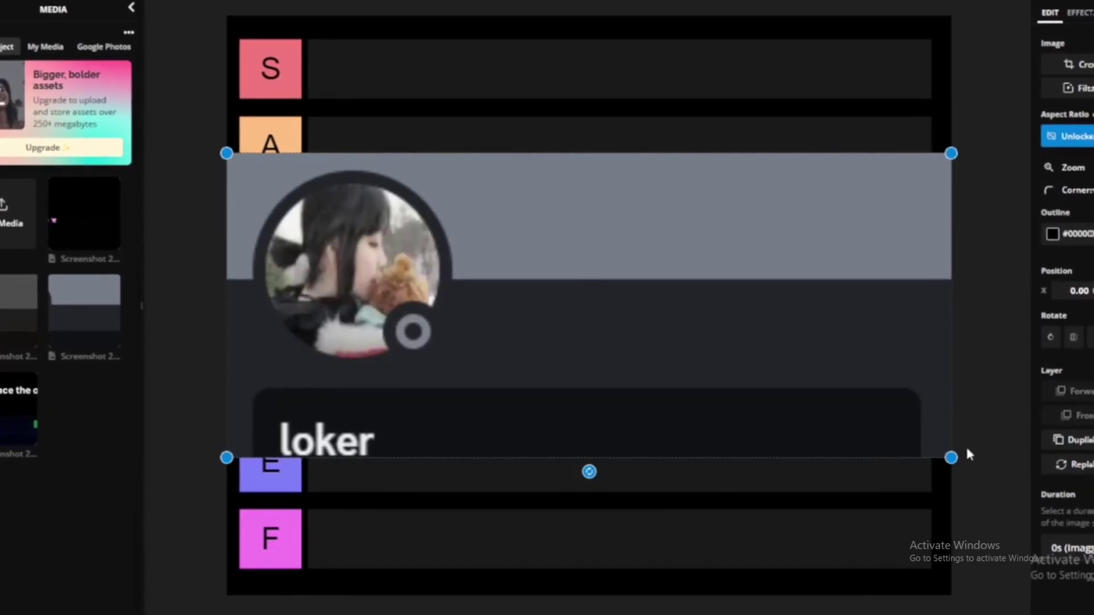
drag(956, 464, 686, 344)
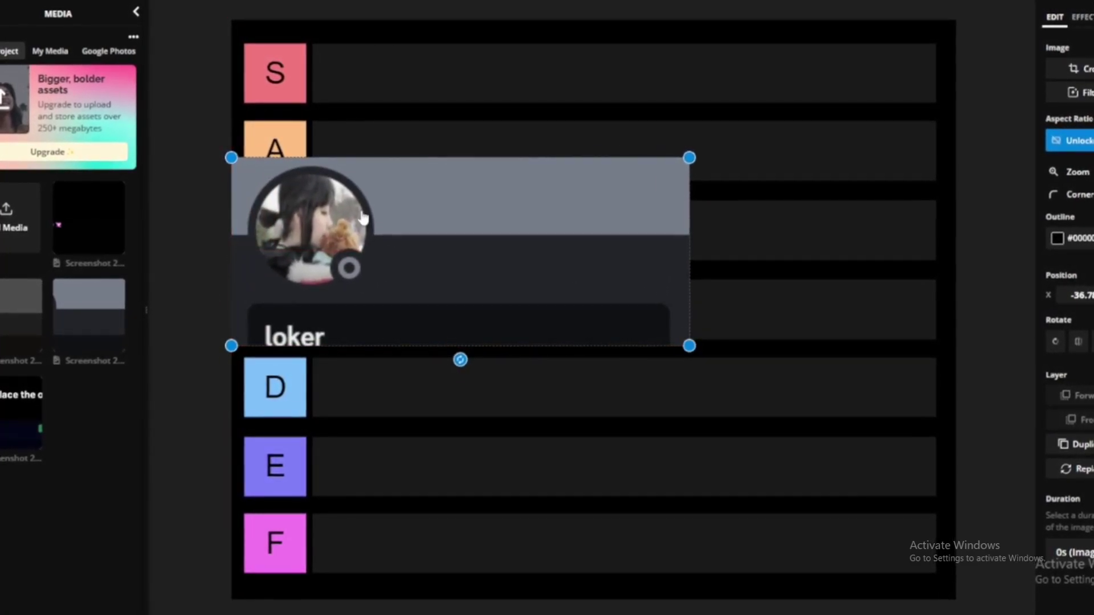
drag(229, 154, 502, 256)
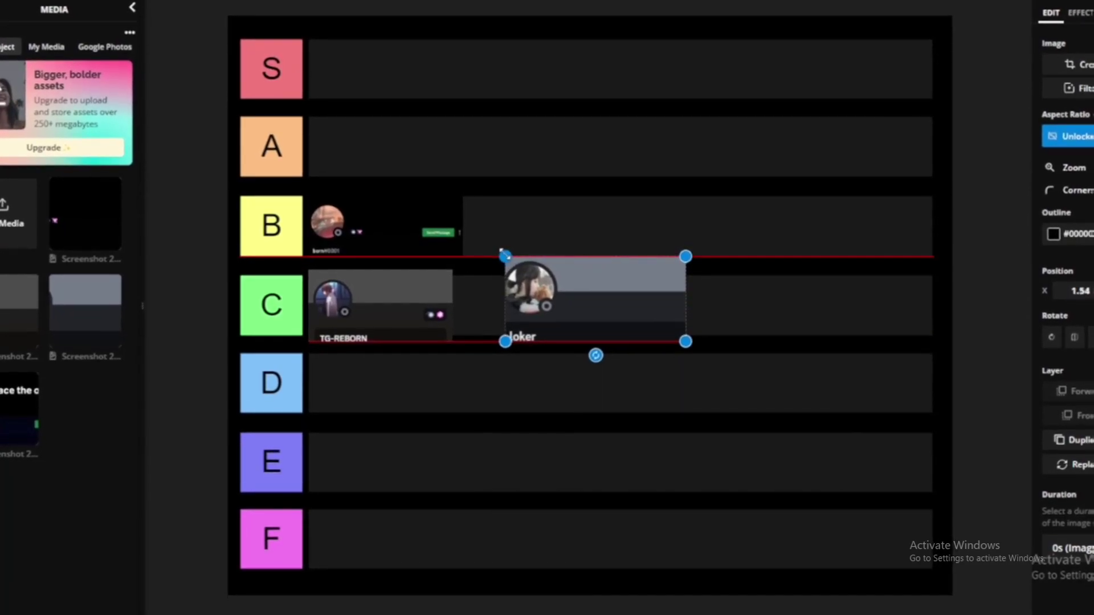
drag(551, 286, 527, 233)
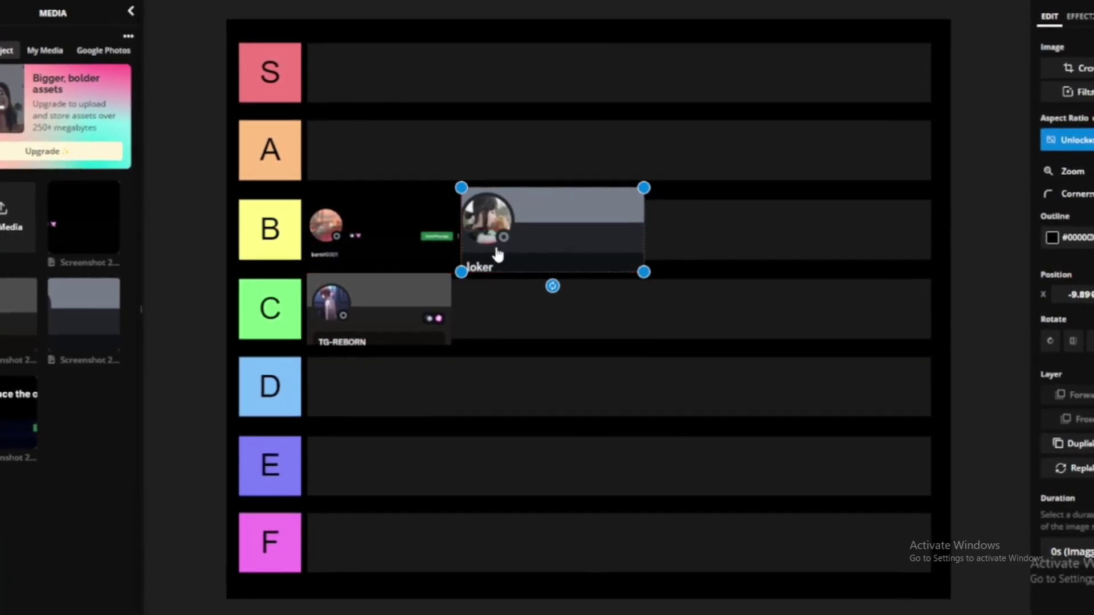
Paste the 'cant replace the og!' profile screenshot and shrink it into row C
key(ctrl+v)
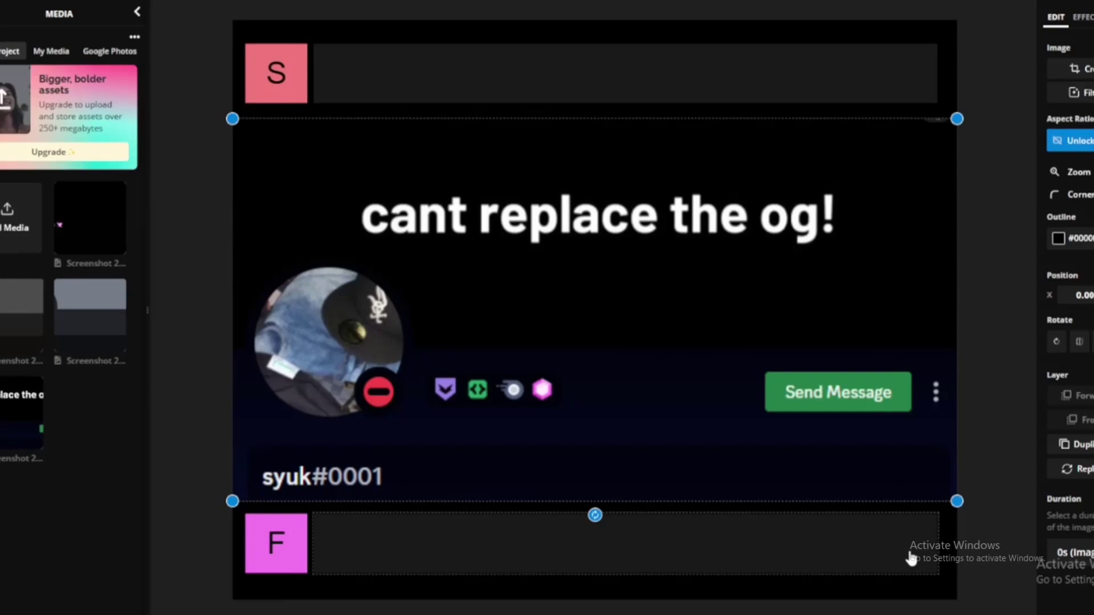
drag(954, 501, 557, 295)
drag(512, 258, 832, 342)
drag(877, 201, 748, 250)
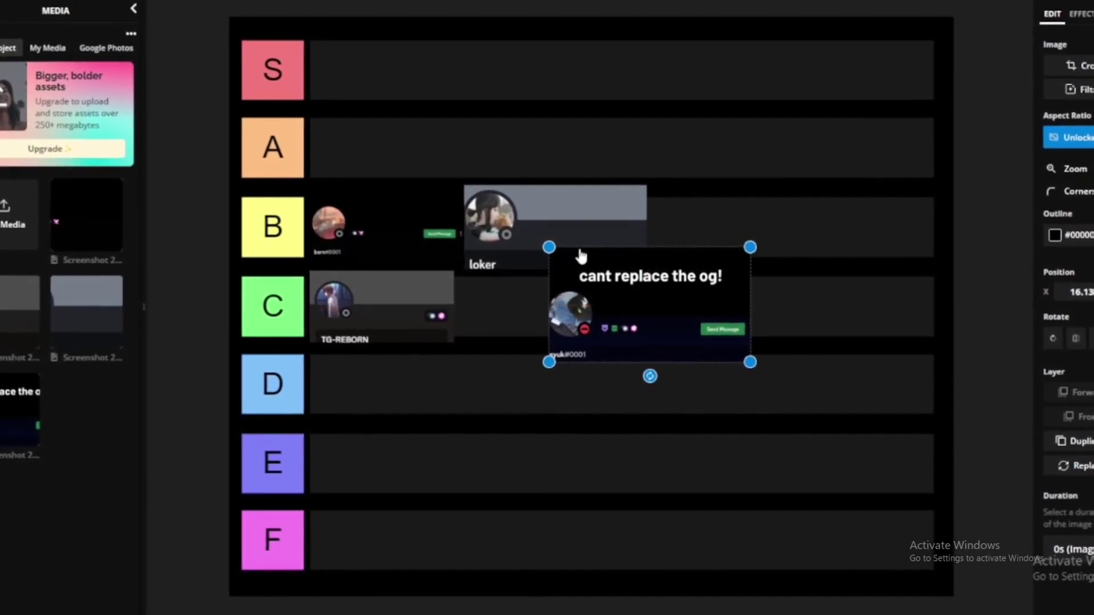
drag(548, 251, 551, 257)
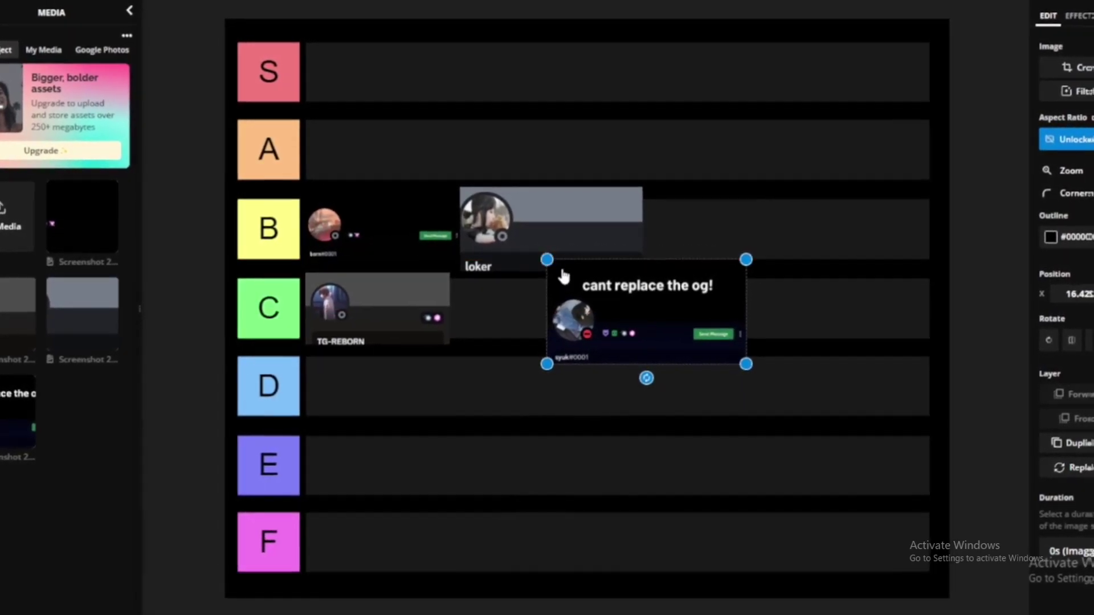
drag(644, 290, 552, 303)
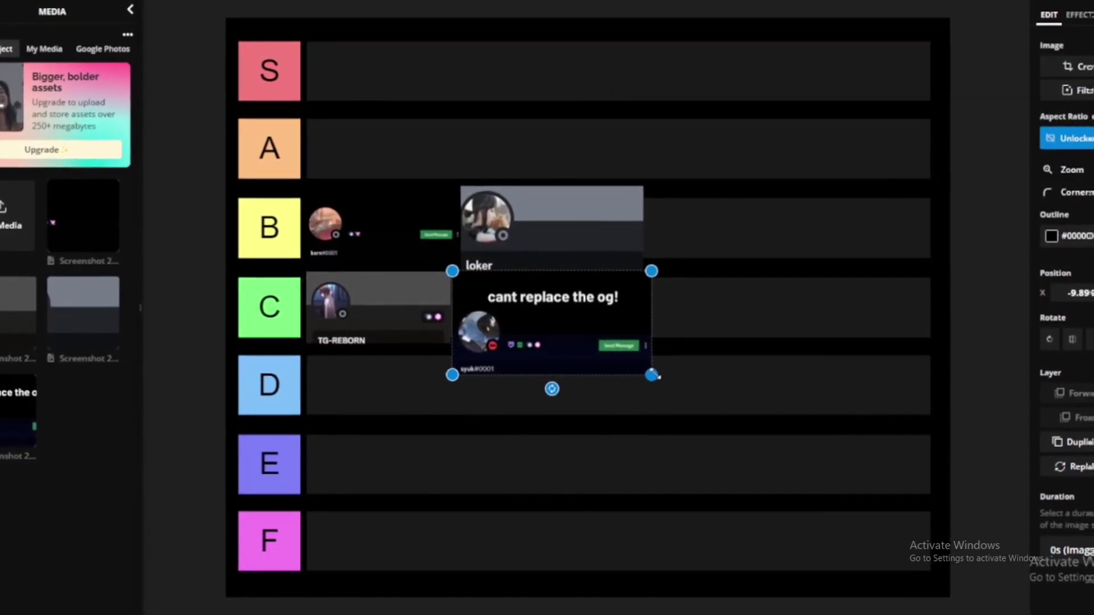
drag(659, 374, 645, 356)
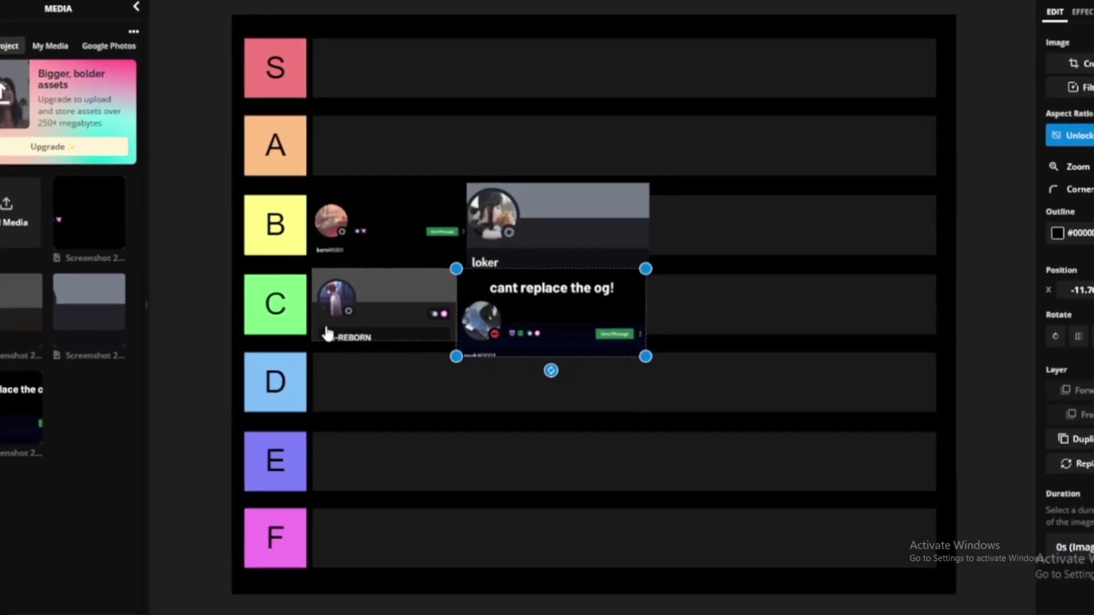
Deselect the image so the Canvas settings show beside the filled tier list
click(201, 323)
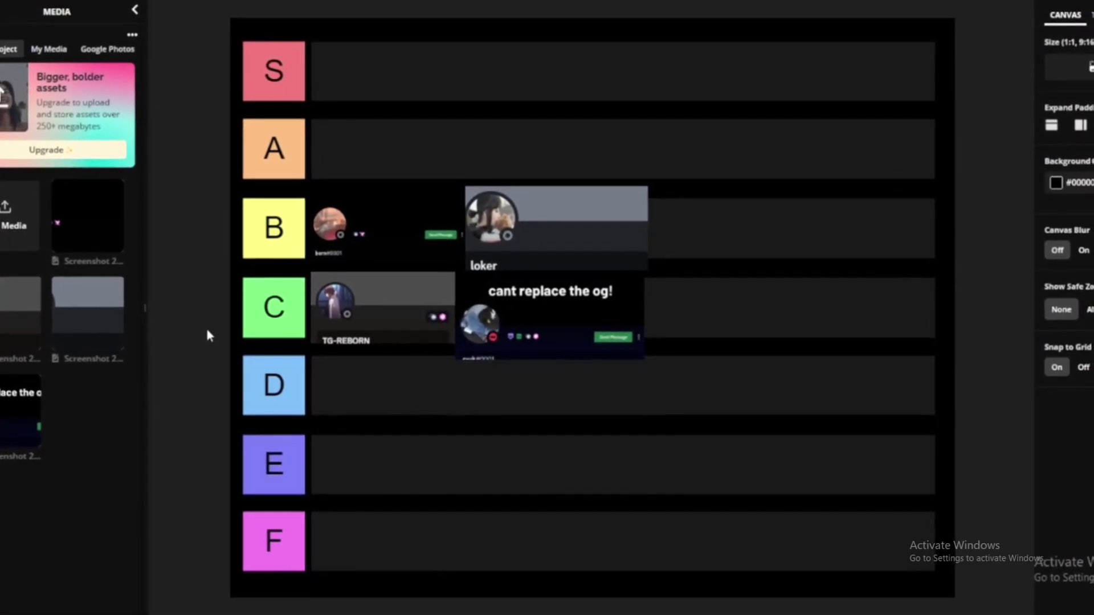